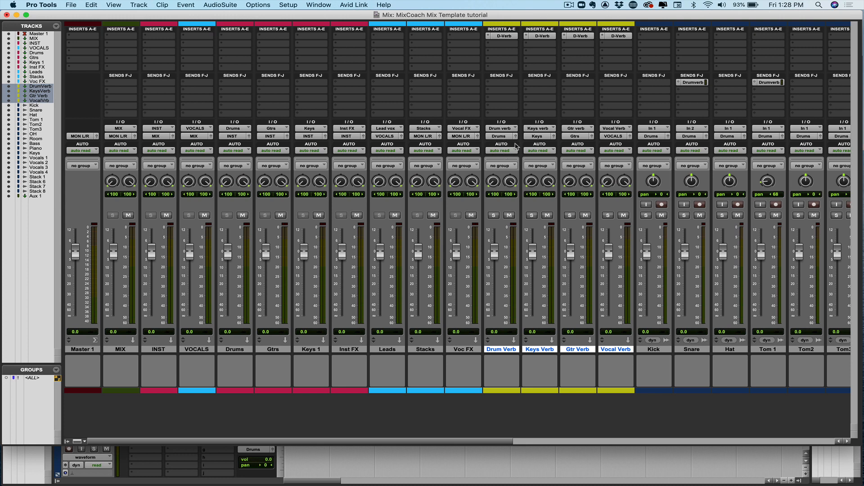
Route the outputs of the four selected verb tracks to the Inst FX stereo bus
{"action": "left_click", "coordinate": [504, 136]}
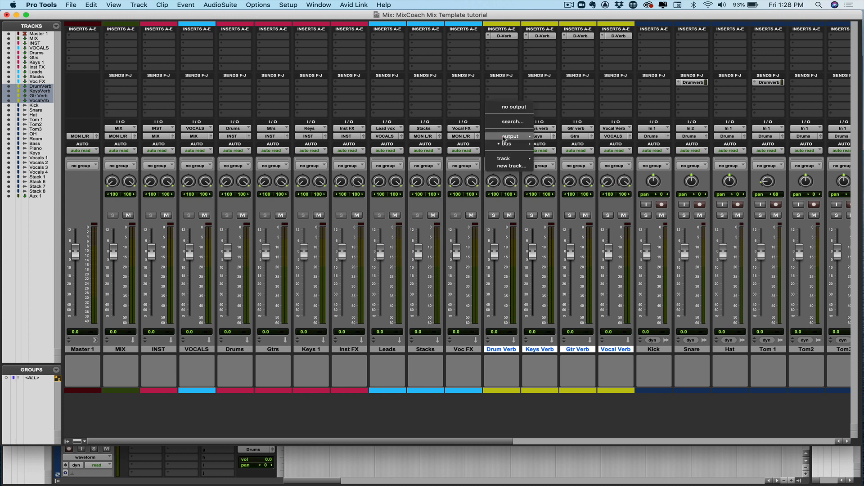
{"action": "mouse_move", "coordinate": [505, 144]}
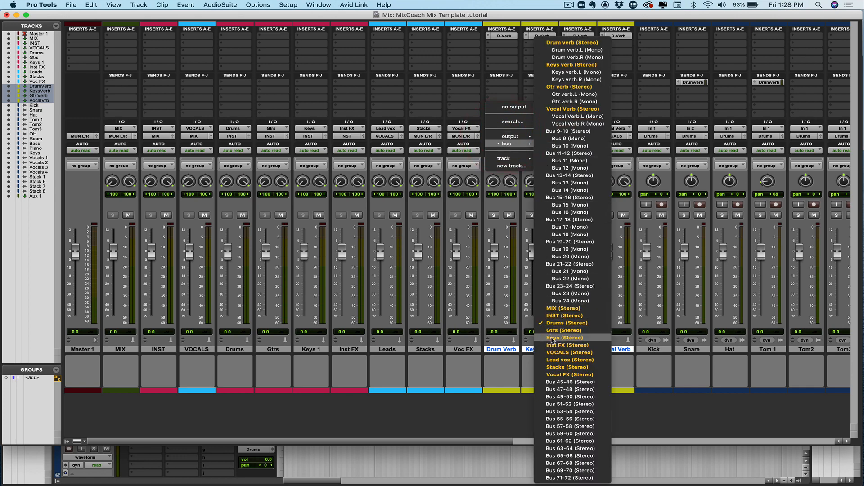
{"action": "left_click", "coordinate": [551, 346], "text": "alt+shift"}
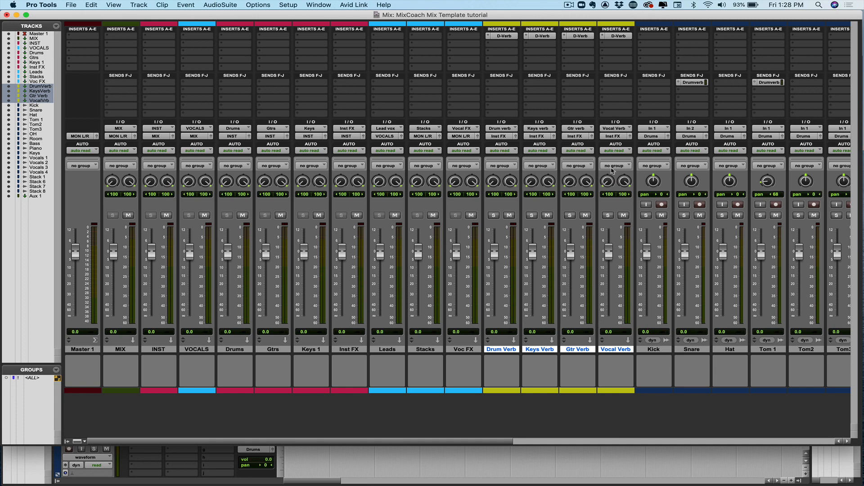
Route the Vocal Verb track's output to the VOCALS stereo bus
{"action": "left_click", "coordinate": [618, 137]}
{"action": "mouse_move", "coordinate": [621, 144]}
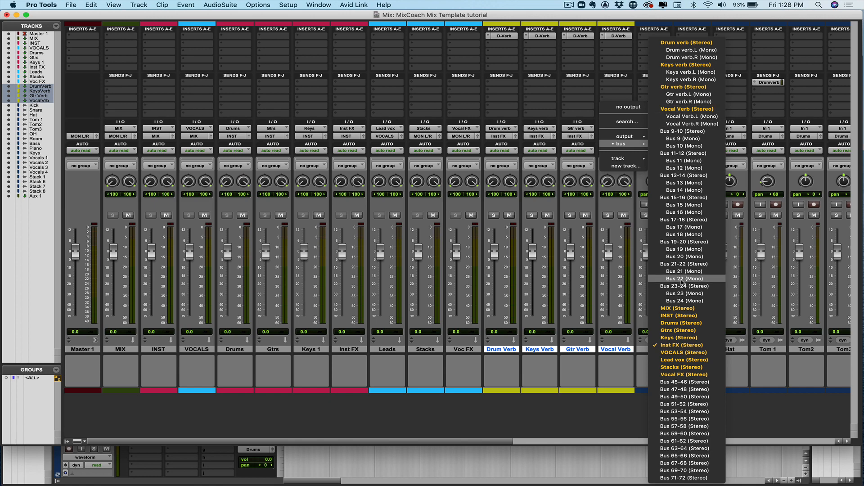
{"action": "left_click", "coordinate": [683, 353]}
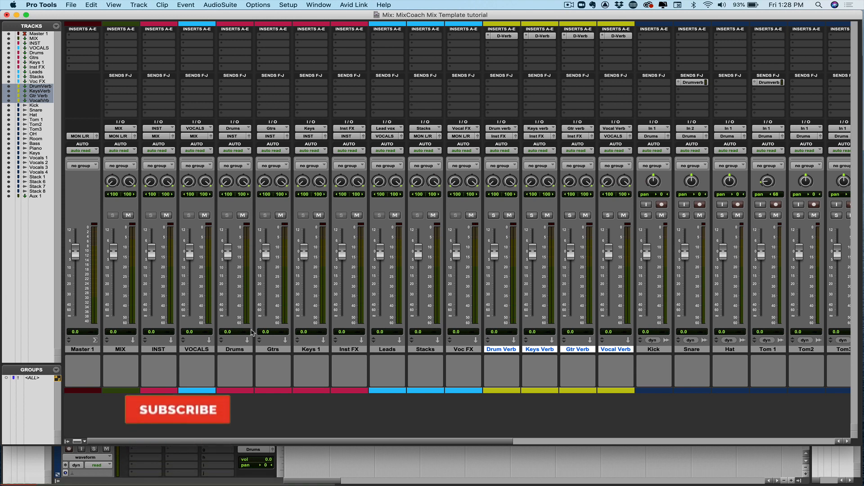
Open the I/O setup's bus list and rename Bus 45-46 as "-Mix"
{"action": "left_click", "coordinate": [235, 350]}
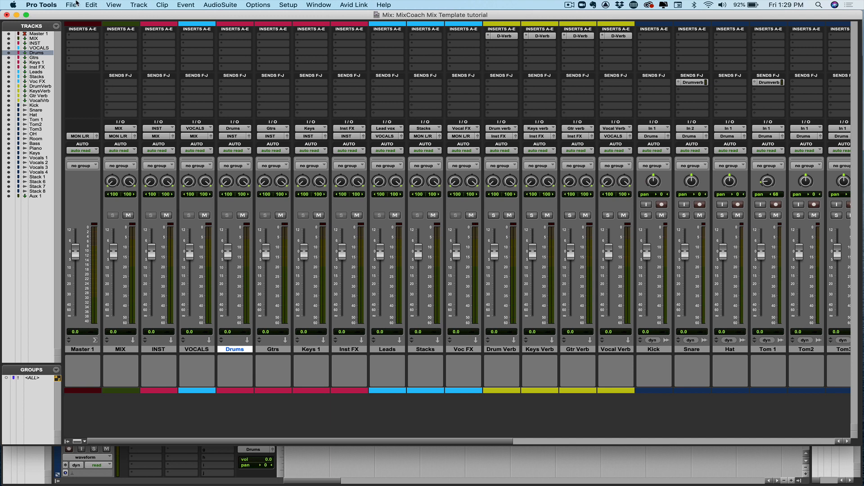
{"action": "left_click", "coordinate": [291, 5]}
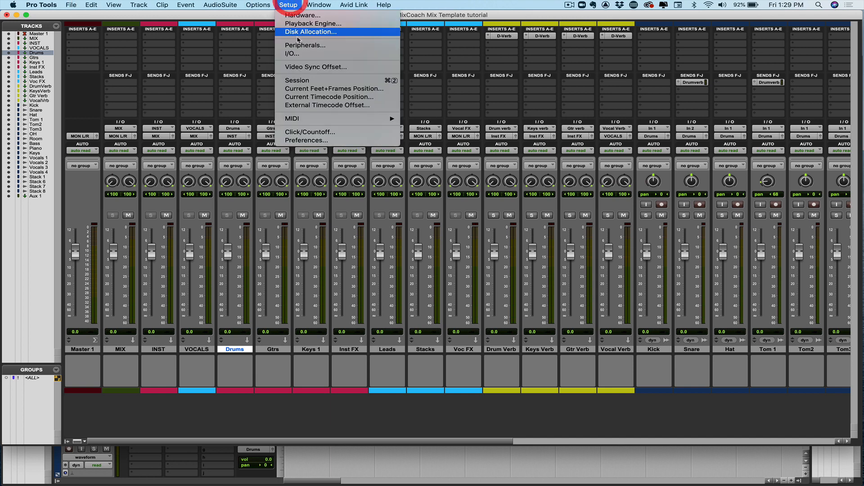
{"action": "left_click", "coordinate": [295, 55]}
{"action": "left_click", "coordinate": [71, 27]}
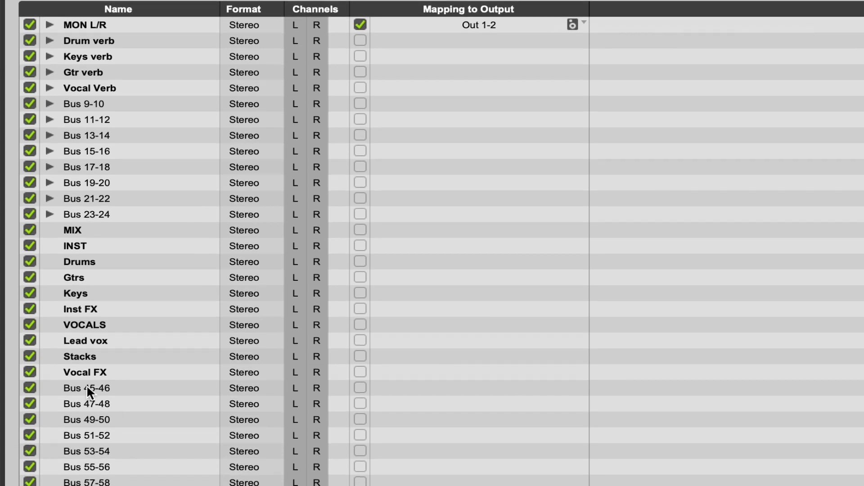
{"action": "double_click", "coordinate": [87, 387]}
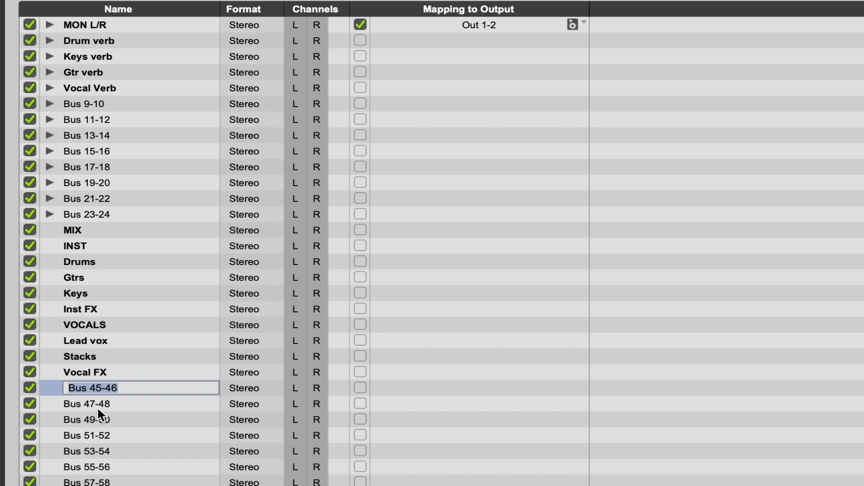
{"action": "type", "text": "-Mix"}
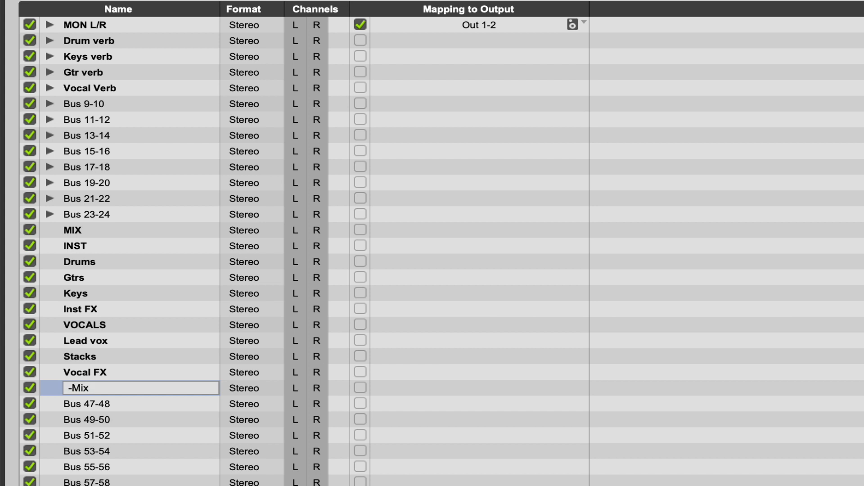
Rename Bus 47-48 as "-Instrumental Track"
{"action": "double_click", "coordinate": [86, 403]}
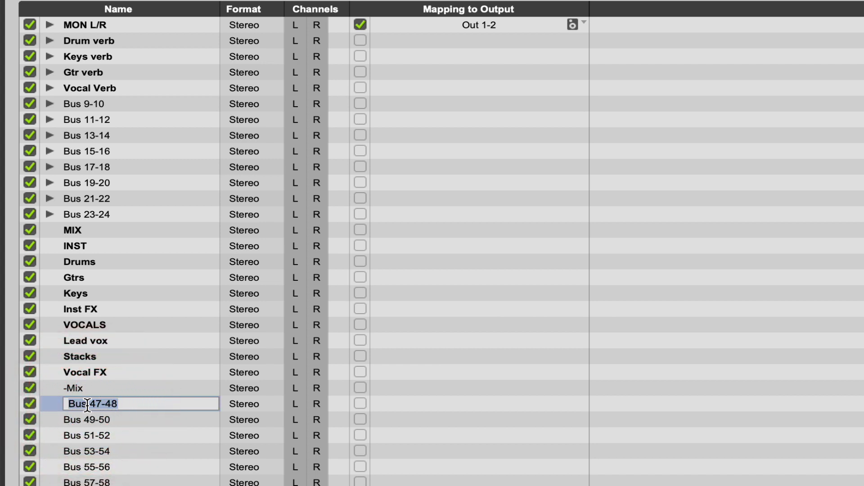
{"action": "type", "text": "-Instrumental Track"}
Rename Bus 49-50 as "-TV Track"
{"action": "double_click", "coordinate": [101, 420]}
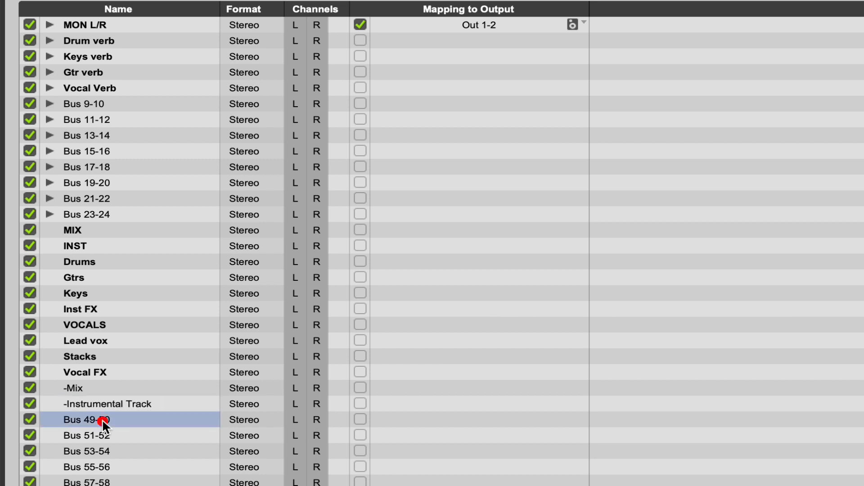
{"action": "type", "text": "-T"}
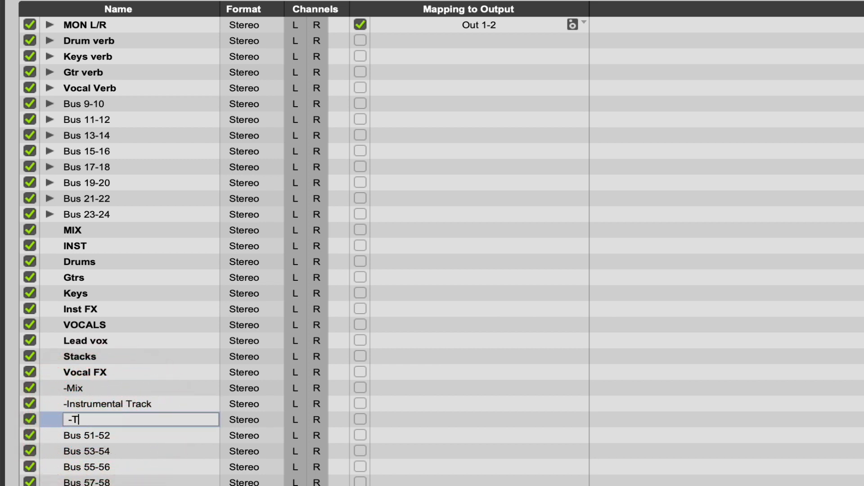
{"action": "type", "text": "V Track"}
Rename Bus 51-52 as "-A Capella Track"
{"action": "double_click", "coordinate": [85, 436]}
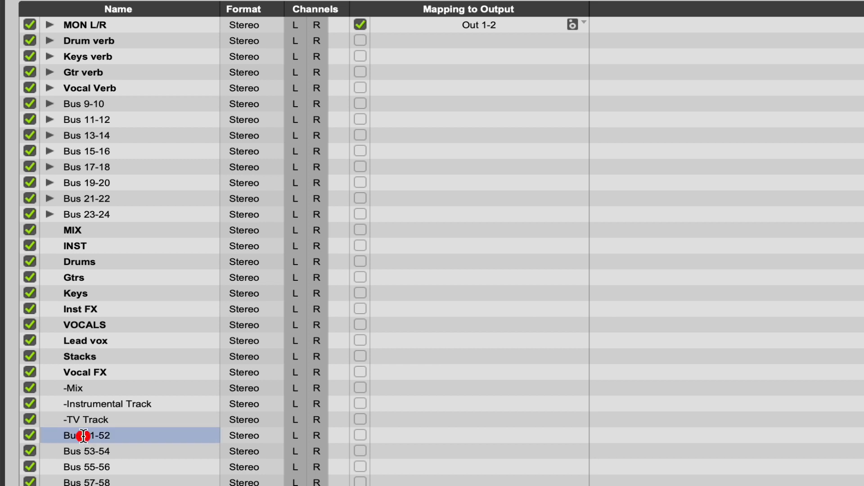
{"action": "type", "text": "-A"}
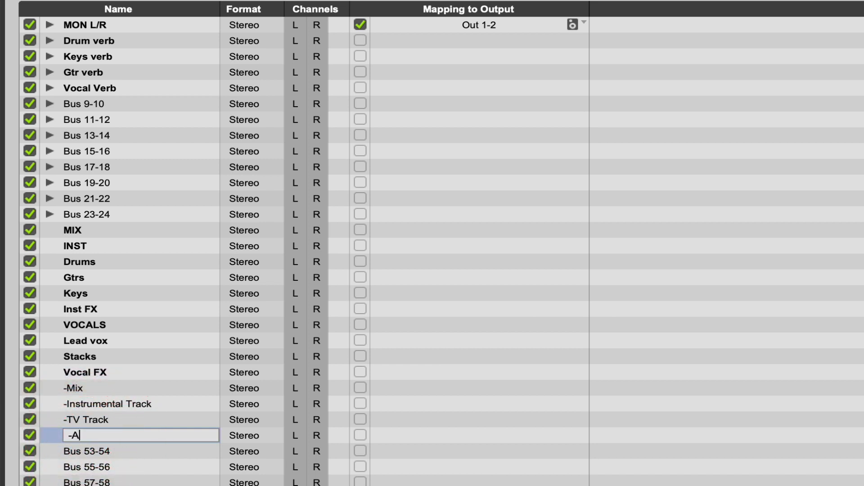
{"action": "type", "text": " Capella Track"}
Rename Bus 53-54 as "-Drum Stem"
{"action": "double_click", "coordinate": [83, 450]}
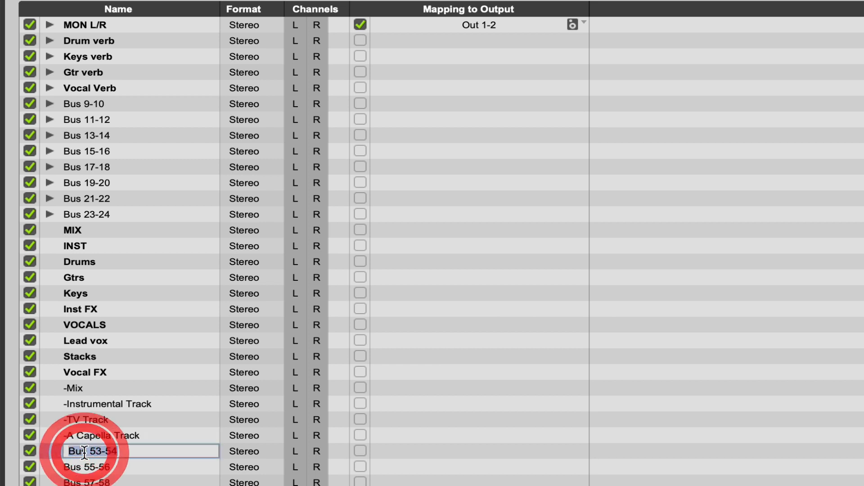
{"action": "type", "text": "-"}
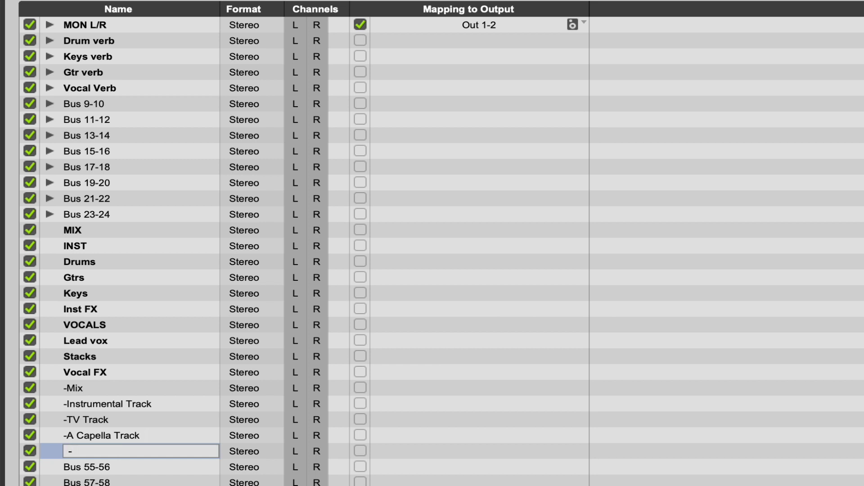
{"action": "type", "text": "Drum Stem"}
Rename Bus 55-56 as "-Split Track" and accept the I/O setup changes
{"action": "double_click", "coordinate": [76, 468]}
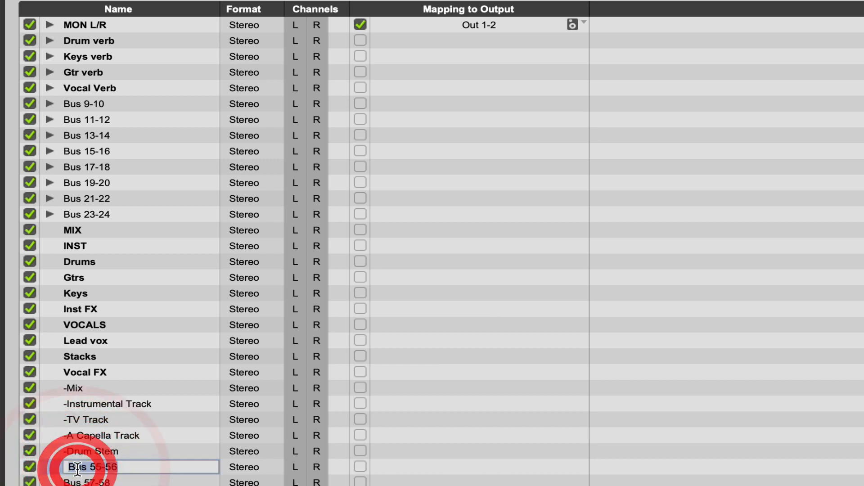
{"action": "type", "text": "-"}
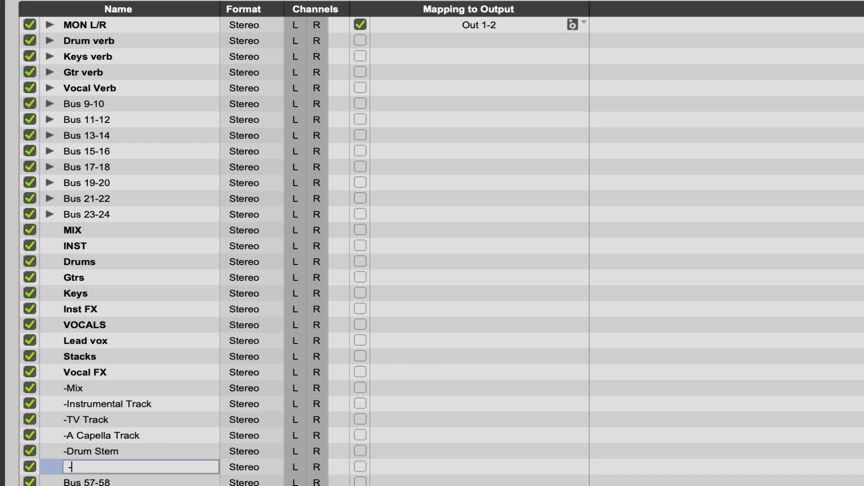
{"action": "type", "text": "Split Track"}
{"action": "key", "text": "Return"}
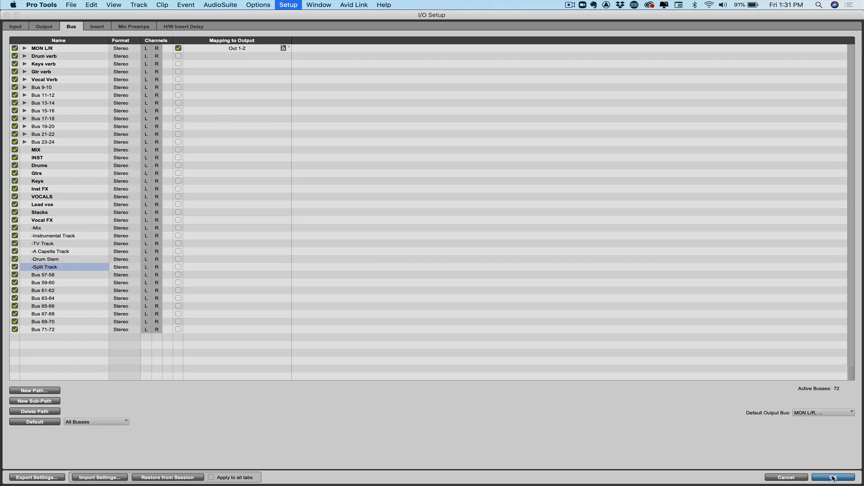
{"action": "left_click", "coordinate": [810, 472]}
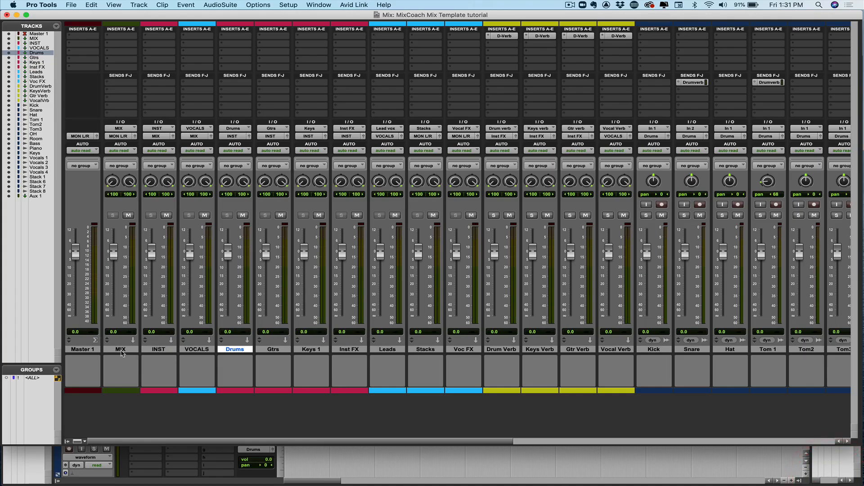
Set up one new stereo audio track to insert after the Master 1 track
{"action": "left_click", "coordinate": [89, 350]}
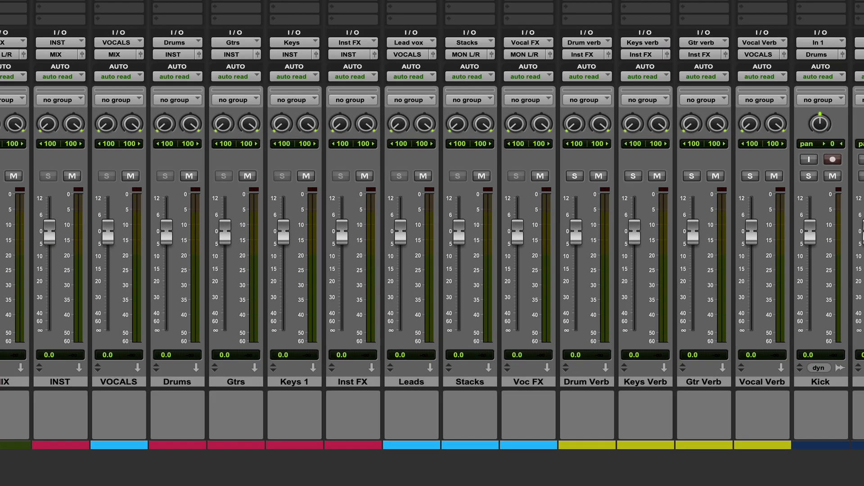
{"action": "key", "text": "ctrl+shift+n"}
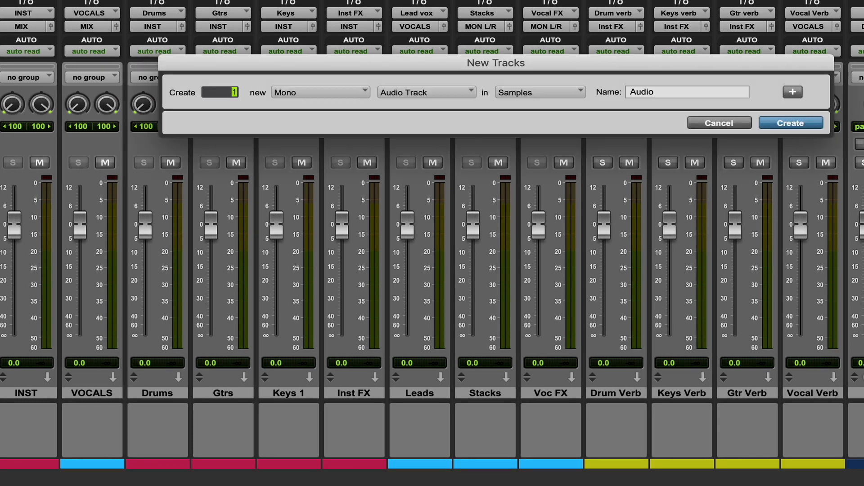
{"action": "left_click", "coordinate": [334, 92]}
{"action": "left_click", "coordinate": [321, 110]}
Name the new stereo audio track "SongName-Mix"
{"action": "left_click_drag", "start_coordinate": [667, 92], "coordinate": [622, 96]}
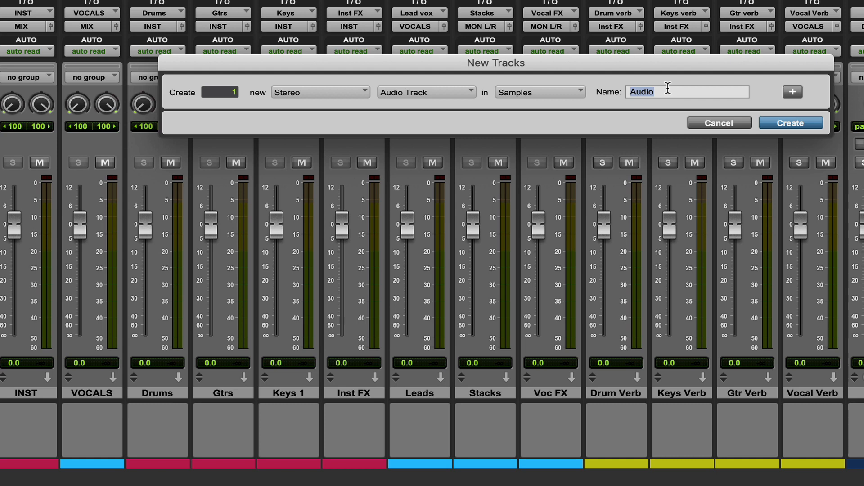
{"action": "key", "text": "BackSpace"}
{"action": "type", "text": "-Mix"}
{"action": "left_click", "coordinate": [628, 92]}
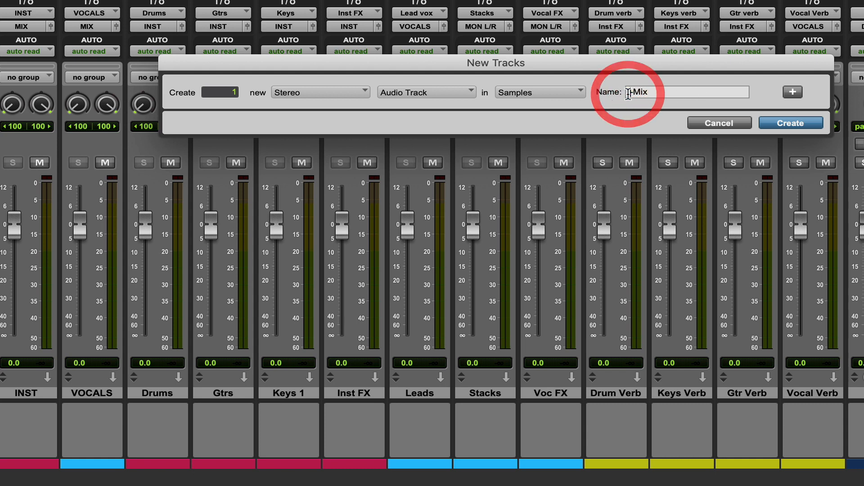
{"action": "type", "text": "Son"}
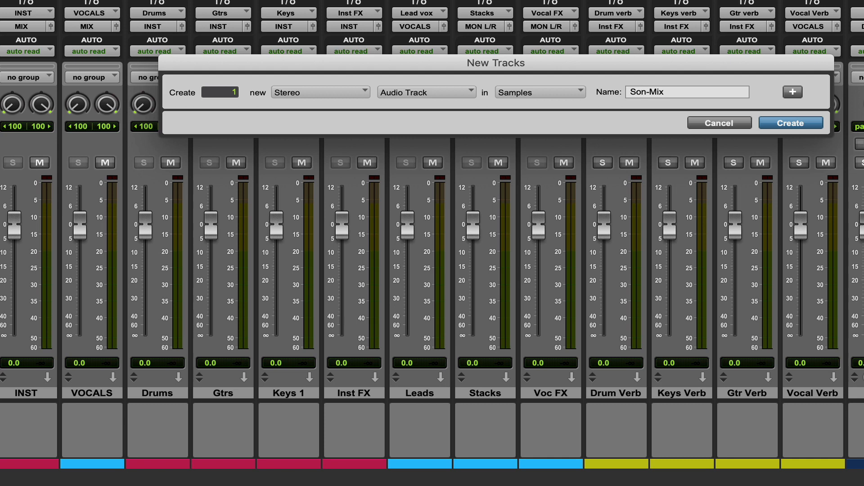
{"action": "type", "text": "gName"}
{"action": "double_click", "coordinate": [652, 92]}
Add a second audio track named "SongName-Instrumental Track", reusing the song name prefix, and create both tracks
{"action": "left_click", "coordinate": [792, 92]}
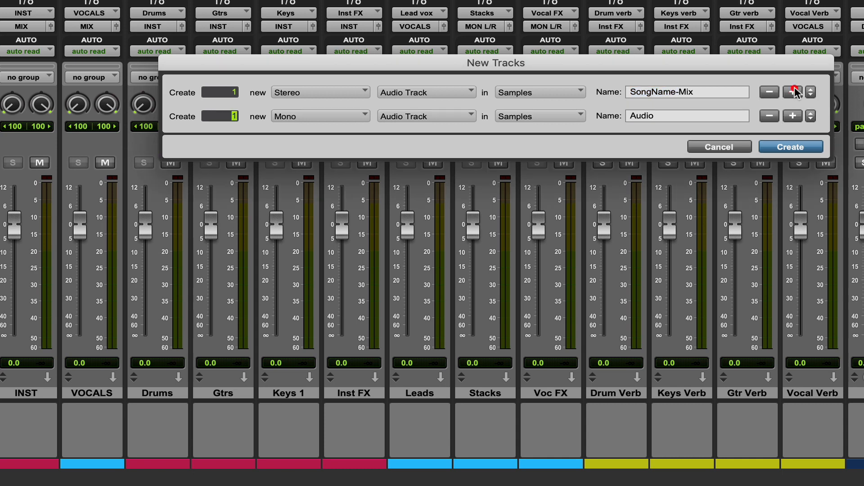
{"action": "left_click_drag", "start_coordinate": [697, 94], "coordinate": [585, 74]}
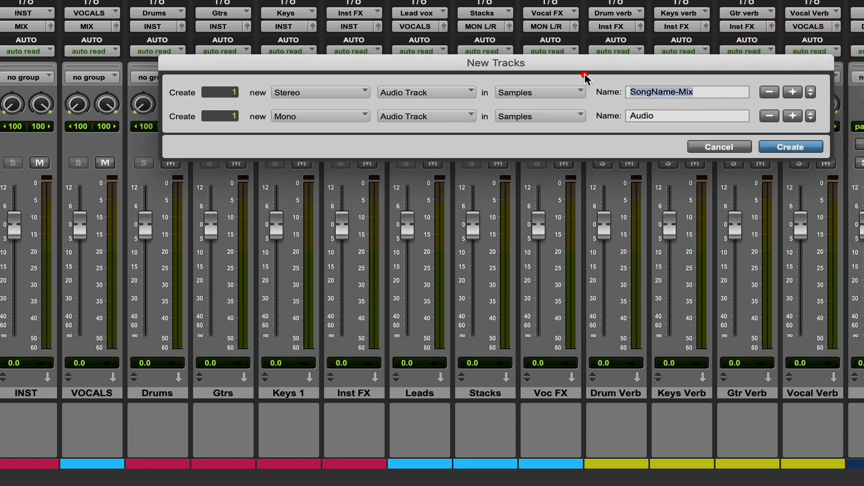
{"action": "left_click", "coordinate": [615, 116]}
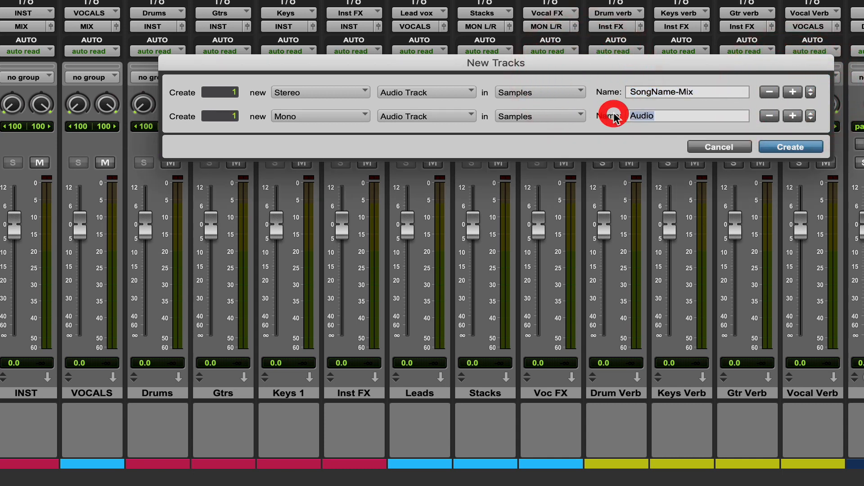
{"action": "left_click", "coordinate": [657, 88]}
{"action": "left_click_drag", "start_coordinate": [680, 92], "coordinate": [595, 88]}
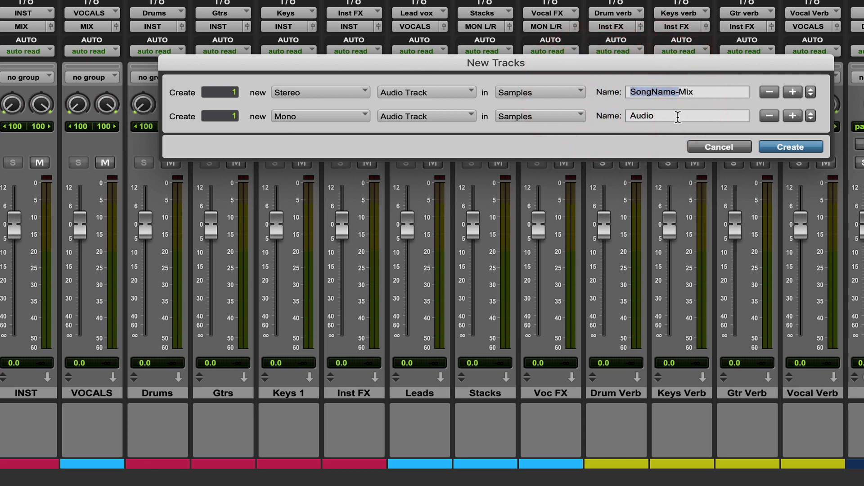
{"action": "left_click", "coordinate": [595, 112]}
{"action": "type", "text": "SongName-"}
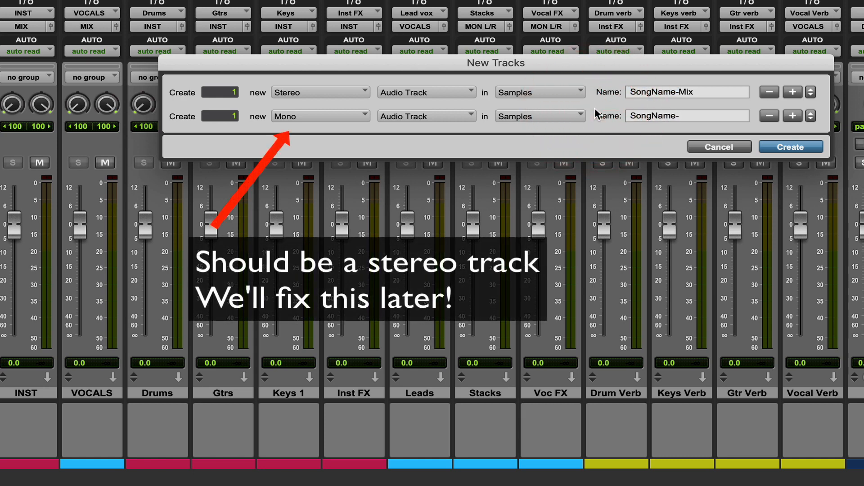
{"action": "type", "text": "Instrumental"}
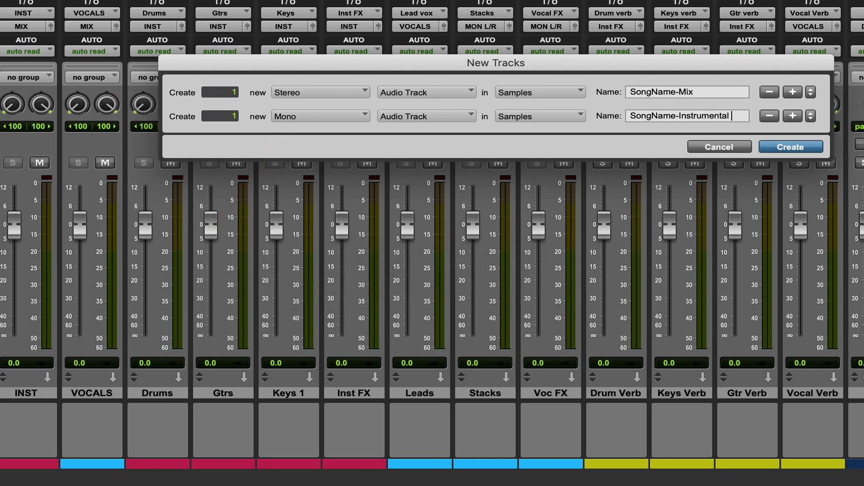
{"action": "type", "text": " Track"}
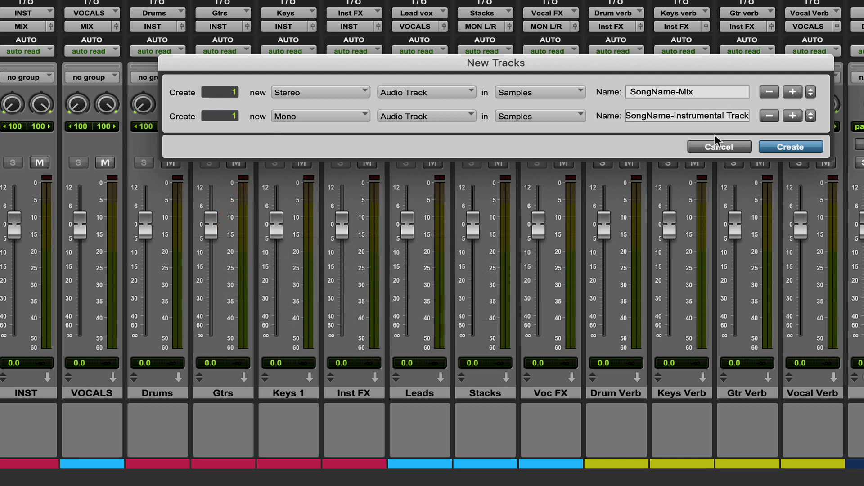
{"action": "left_click", "coordinate": [775, 147]}
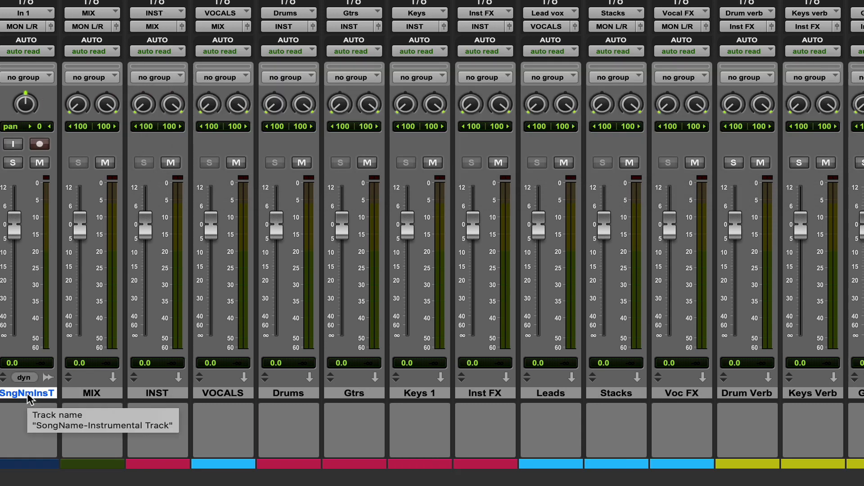
Set up one new stereo audio track named "SongName-TV Track" to insert after the instrumental print track
{"action": "key", "text": "super+shift+n"}
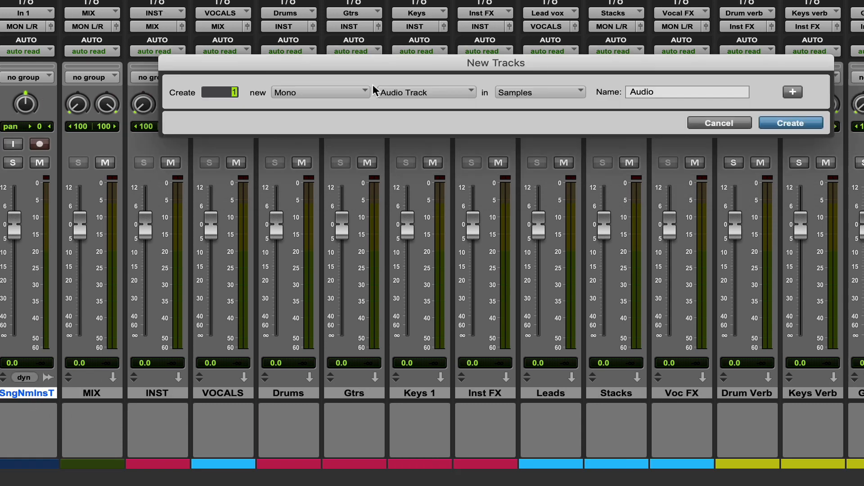
{"action": "left_click", "coordinate": [319, 92]}
{"action": "left_click", "coordinate": [309, 108]}
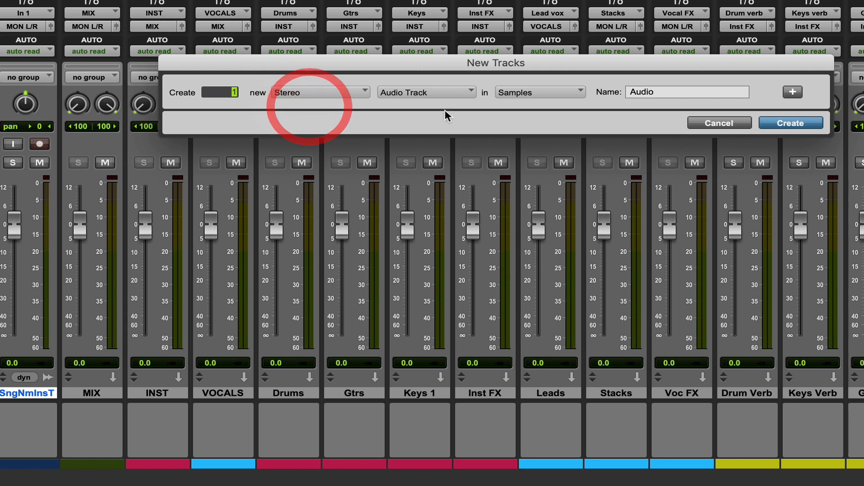
{"action": "double_click", "coordinate": [683, 91]}
{"action": "type", "text": "SongName-TV Track"}
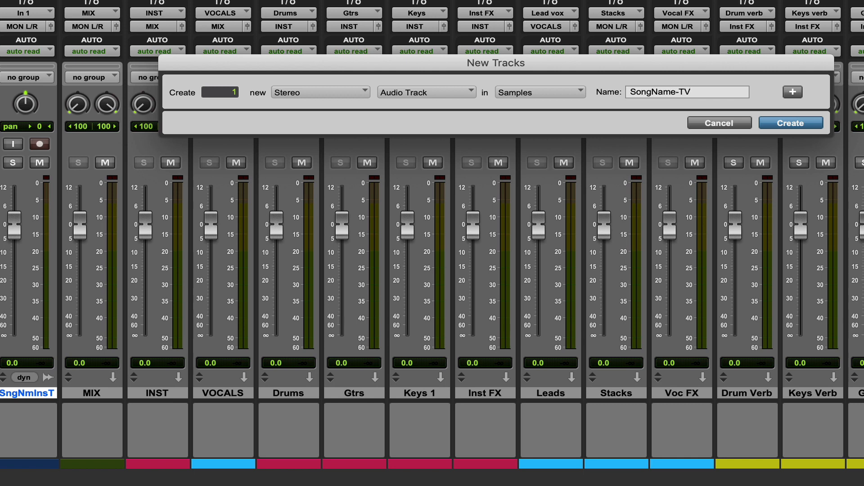
Add a second new audio track, mono, named "SongName-Drum Stem", reusing the song name prefix
{"action": "left_click", "coordinate": [793, 92]}
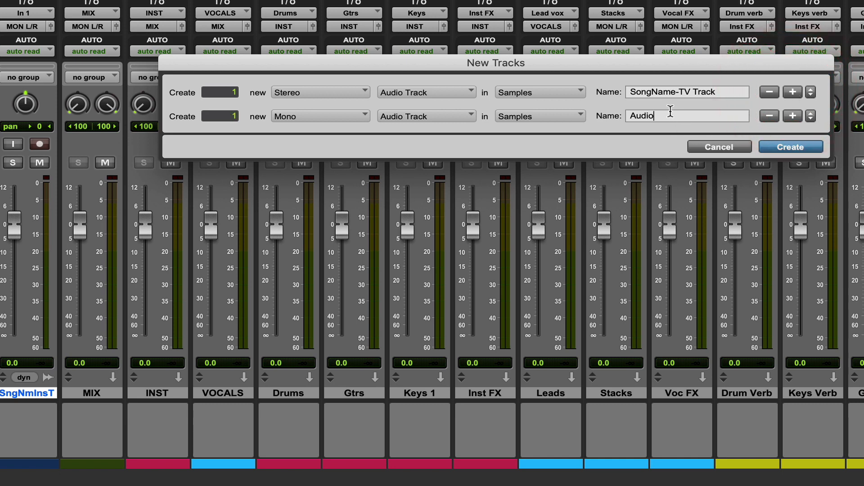
{"action": "left_click_drag", "start_coordinate": [671, 112], "coordinate": [613, 116]}
{"action": "type", "text": "SongName-"}
{"action": "type", "text": "Dr"}
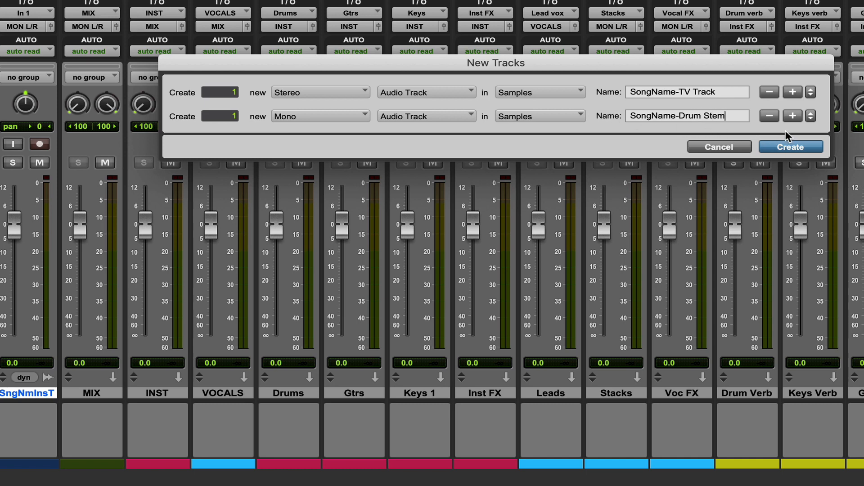
Add a third new audio track, mono, named "SongName-Split Track", and create all three tracks
{"action": "left_click", "coordinate": [792, 117]}
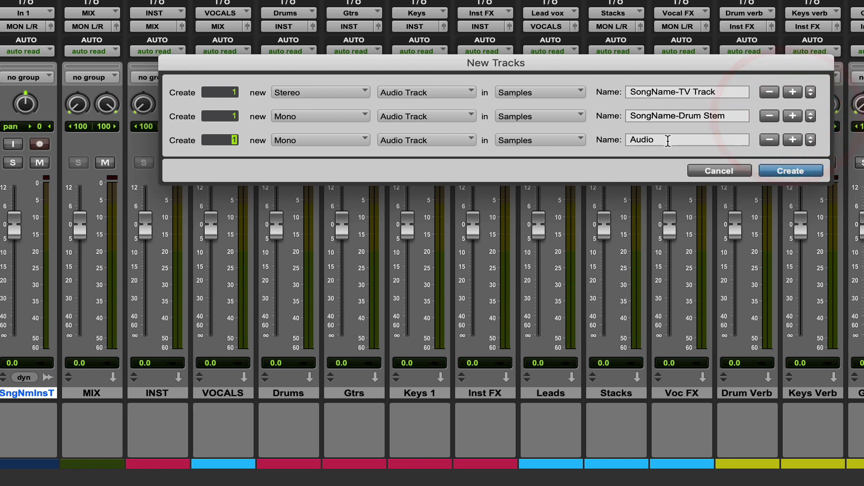
{"action": "left_click_drag", "start_coordinate": [662, 140], "coordinate": [558, 125]}
{"action": "type", "text": "SongName-"}
{"action": "type", "text": "Sp"}
{"action": "left_click", "coordinate": [790, 171]}
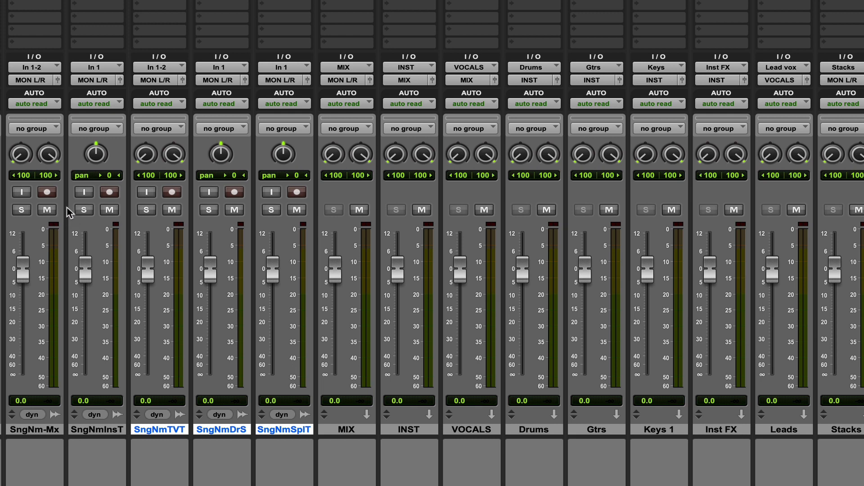
Create a stereo audio track that reuses the mono instrumental track's name, "SongName-Instrumental Track", with the three mono print tracks selected
{"action": "left_click", "coordinate": [94, 430]}
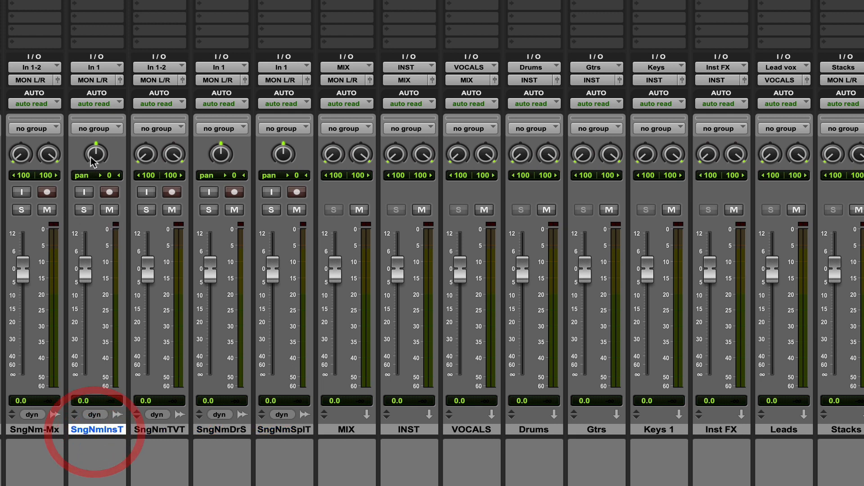
{"action": "left_click", "coordinate": [237, 430], "text": "super"}
{"action": "left_click", "coordinate": [284, 429], "text": "super"}
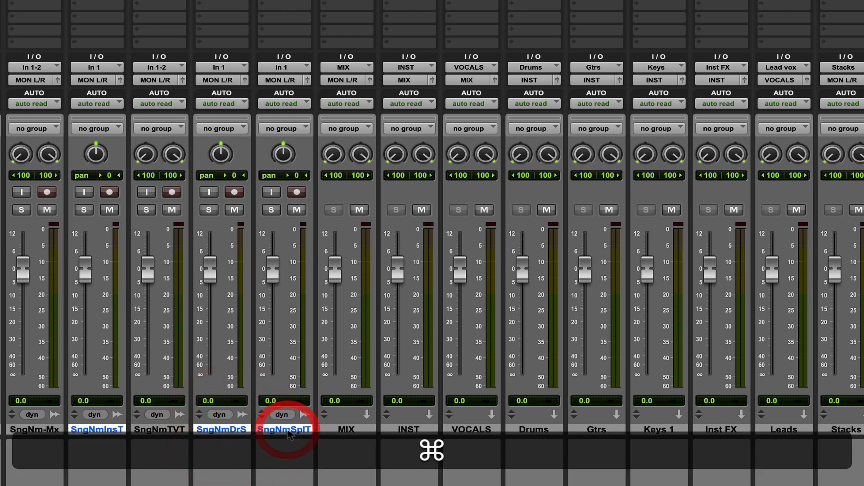
{"action": "double_click", "coordinate": [99, 430]}
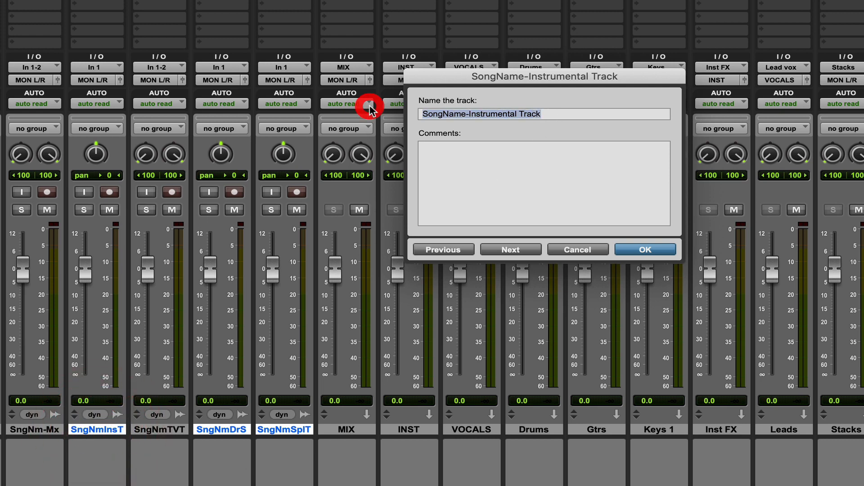
{"action": "key", "text": "super+c"}
{"action": "left_click", "coordinate": [651, 249]}
{"action": "key", "text": "shift+super+n"}
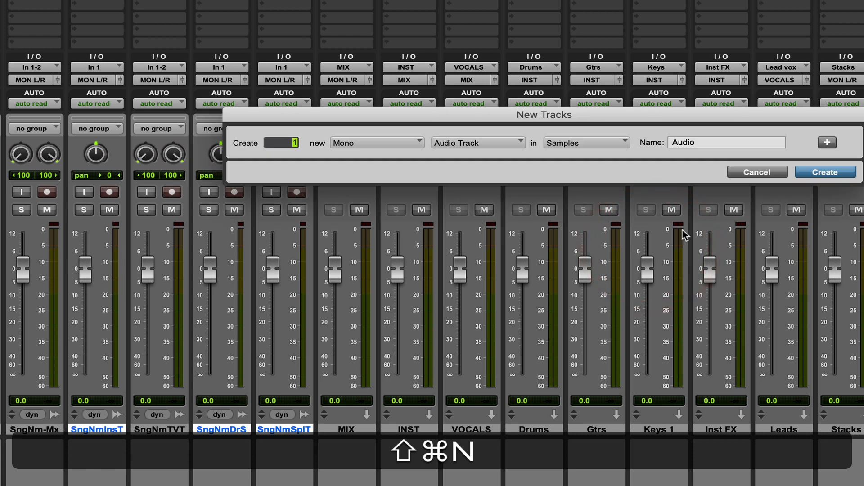
{"action": "left_click", "coordinate": [391, 143]}
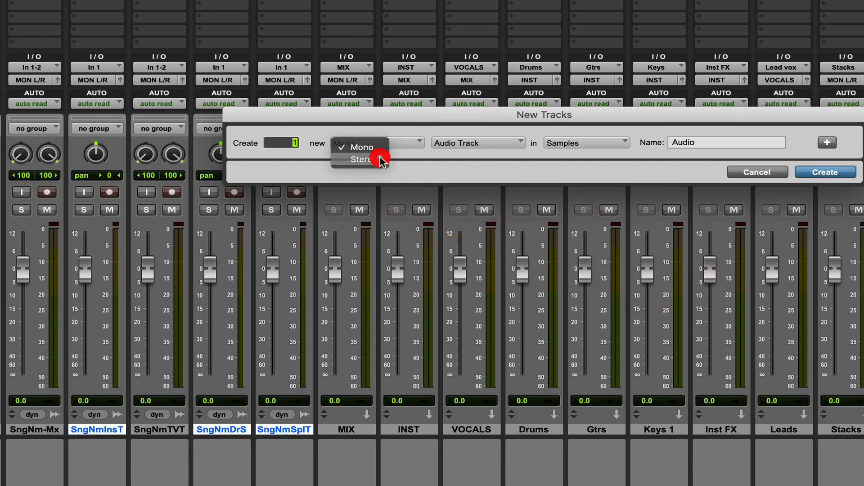
{"action": "left_click", "coordinate": [364, 160]}
{"action": "left_click", "coordinate": [641, 139]}
{"action": "key", "text": "super+v"}
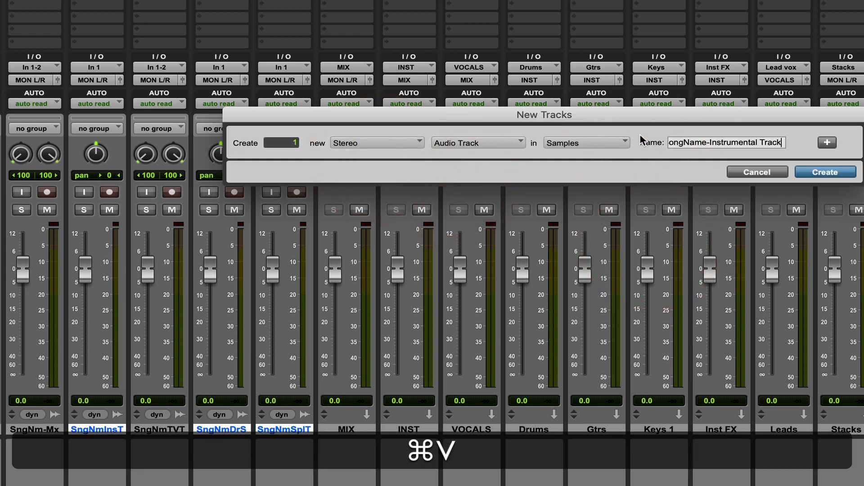
{"action": "left_click", "coordinate": [830, 174]}
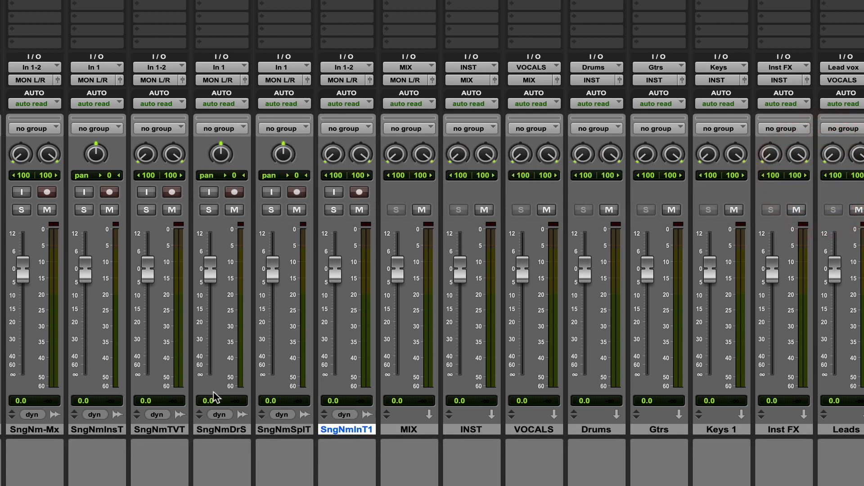
Create a stereo audio track after the mono drum stem track, reusing its name "SongName-Drum Stem"
{"action": "double_click", "coordinate": [221, 430]}
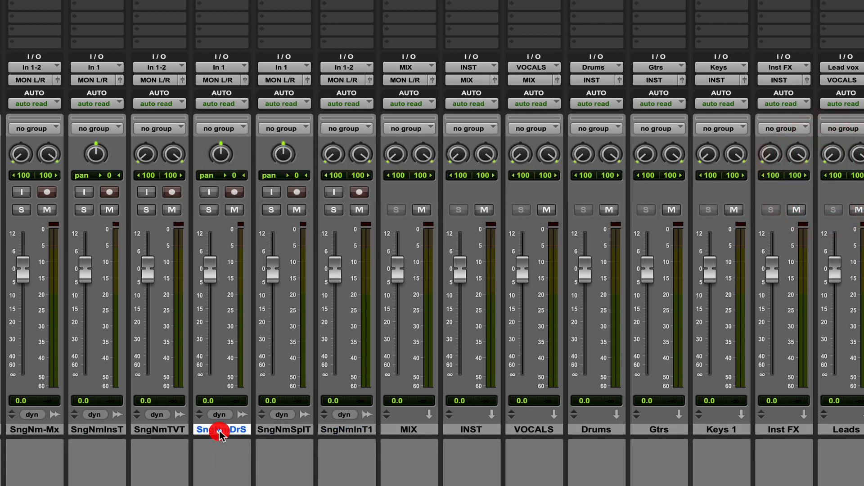
{"action": "left_click", "coordinate": [348, 88]}
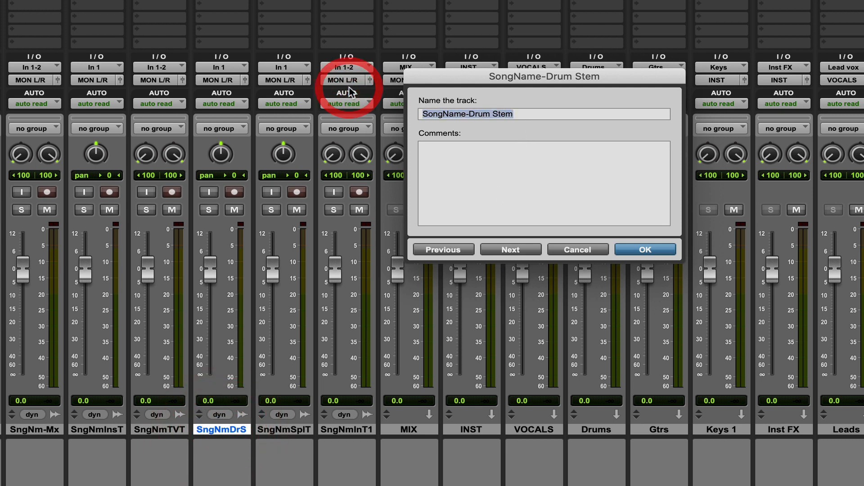
{"action": "key", "text": "super+c"}
{"action": "left_click", "coordinate": [632, 247]}
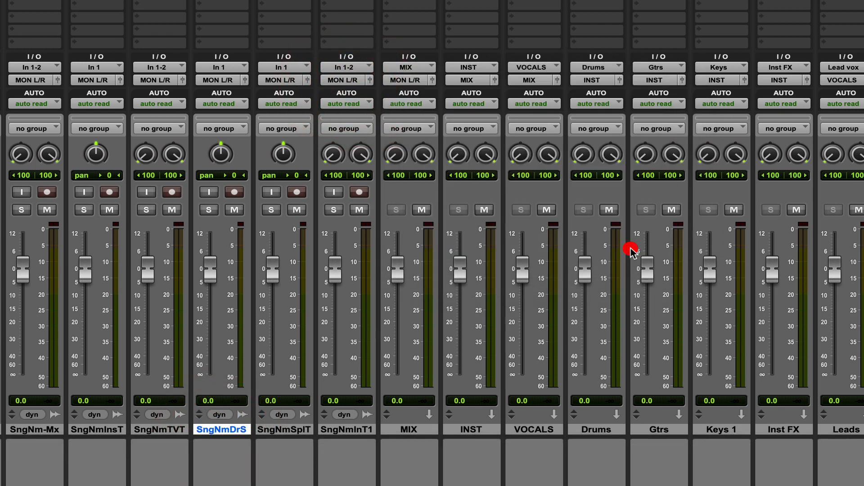
{"action": "key", "text": "shift+super+n"}
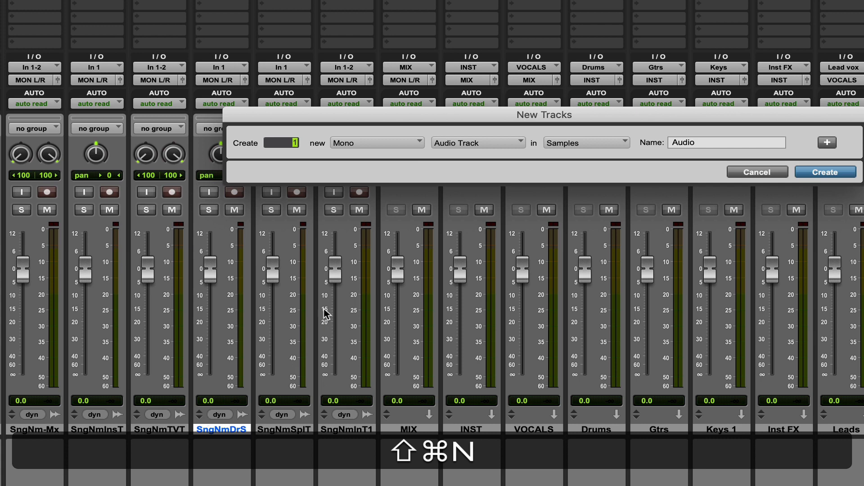
{"action": "left_click", "coordinate": [383, 142]}
{"action": "left_click", "coordinate": [379, 155]}
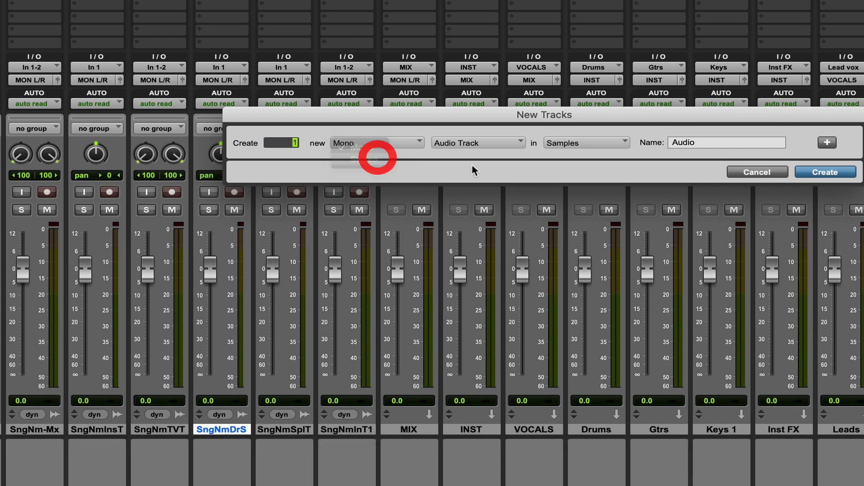
{"action": "double_click", "coordinate": [670, 143]}
{"action": "key", "text": "super+v"}
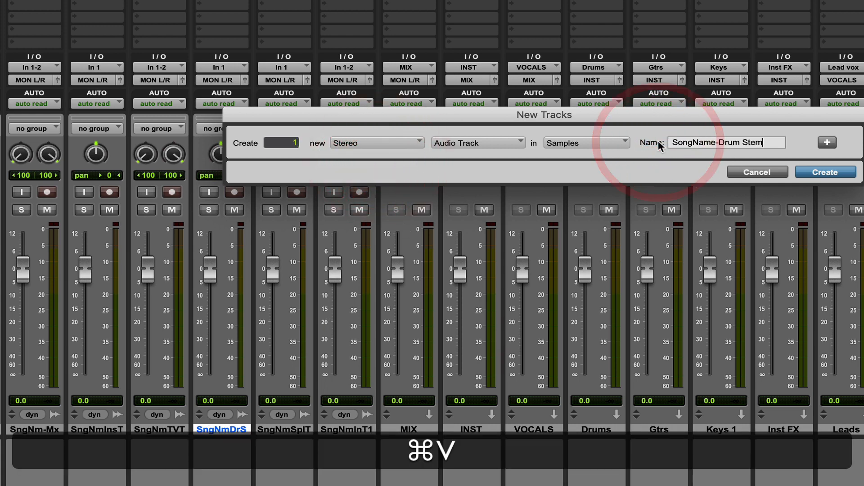
{"action": "left_click", "coordinate": [828, 172]}
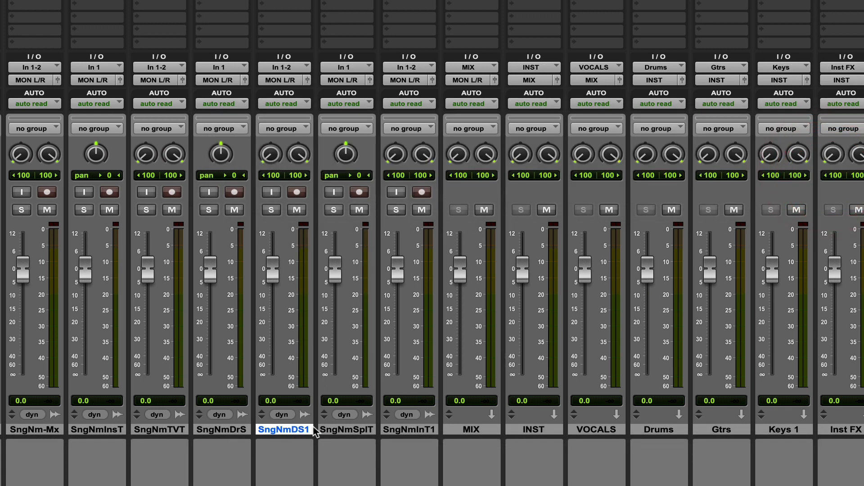
Create a stereo audio track after the mono split track, reusing its name "SongName-Split Track"
{"action": "double_click", "coordinate": [353, 431]}
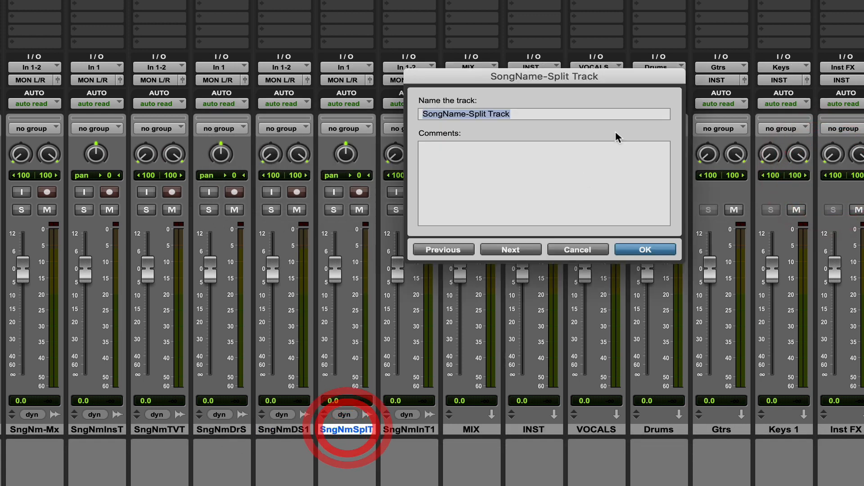
{"action": "key", "text": "super+c"}
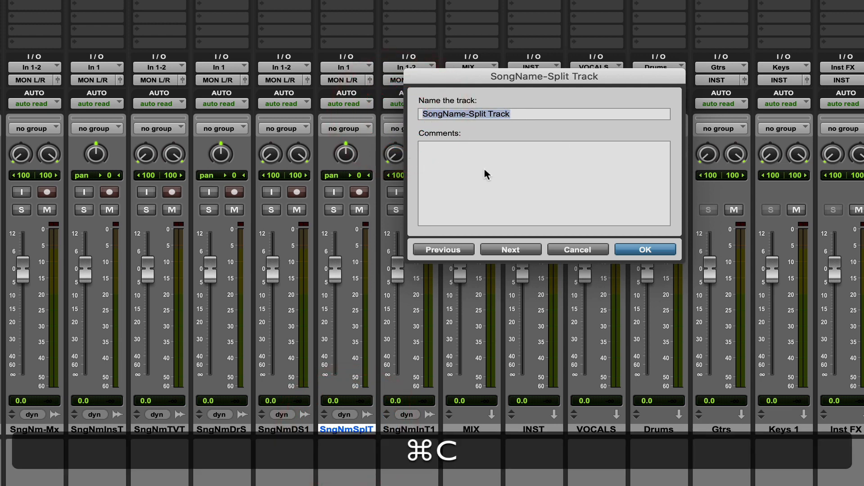
{"action": "left_click", "coordinate": [645, 251]}
{"action": "key", "text": "shift+super+n"}
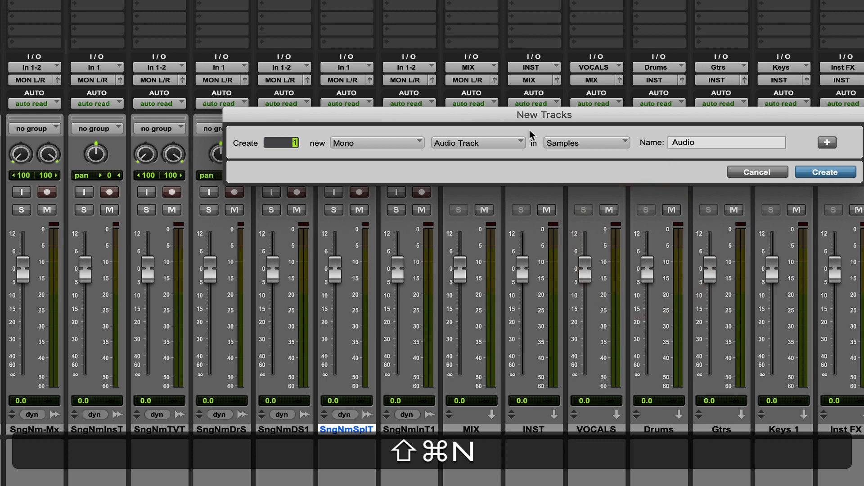
{"action": "left_click", "coordinate": [363, 142]}
{"action": "left_click", "coordinate": [359, 155]}
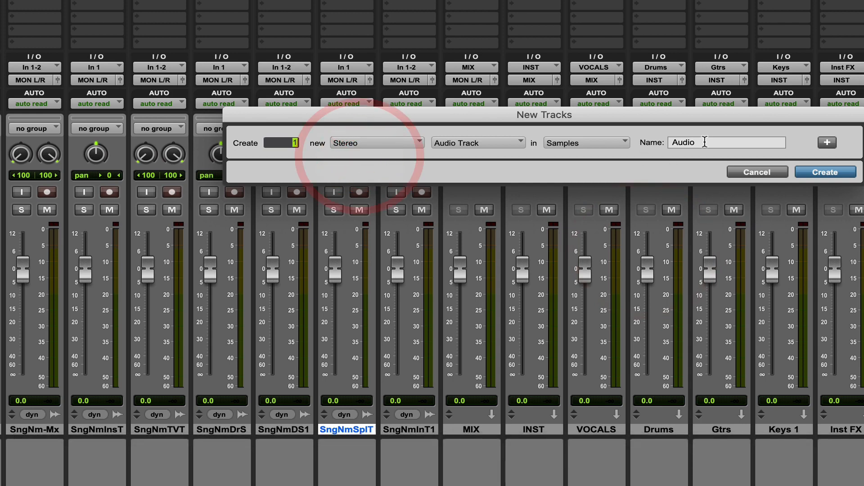
{"action": "left_click", "coordinate": [648, 143]}
{"action": "key", "text": "super+v"}
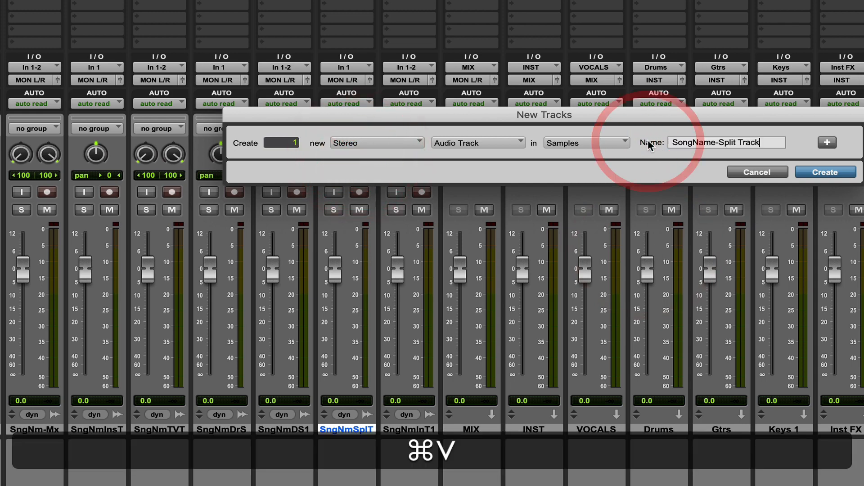
{"action": "left_click", "coordinate": [839, 174]}
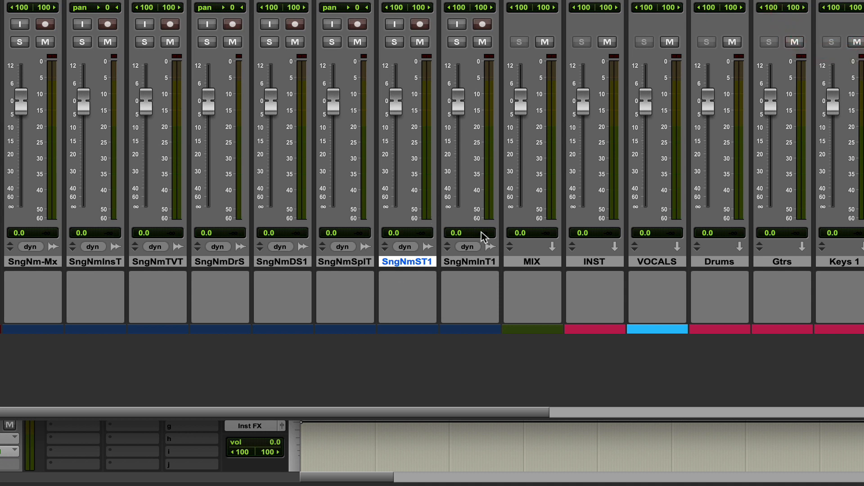
Delete the three mono print tracks: instrumental, drum stem and split track
{"action": "left_click", "coordinate": [356, 261]}
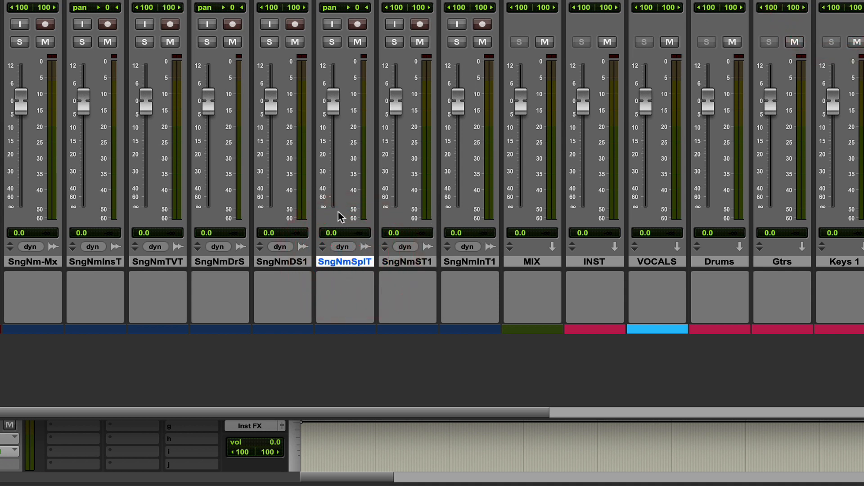
{"action": "left_click", "coordinate": [218, 262], "text": "super"}
{"action": "left_click", "coordinate": [109, 263], "text": "super"}
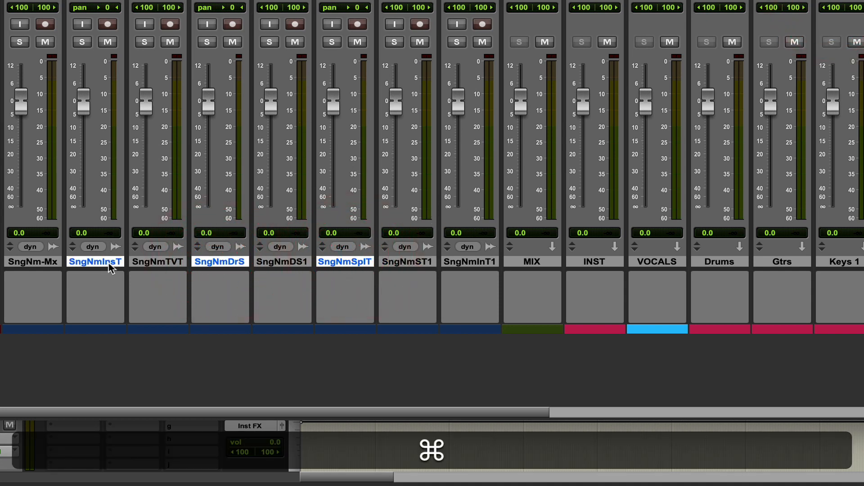
{"action": "right_click", "coordinate": [108, 263]}
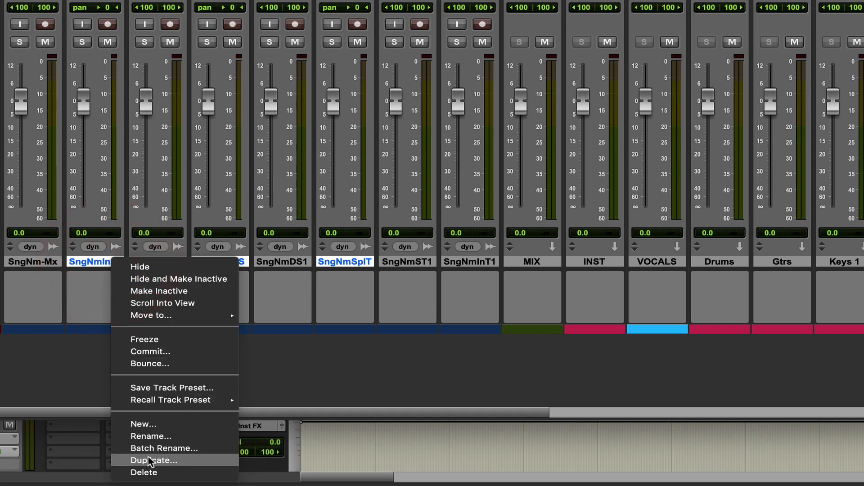
{"action": "left_click", "coordinate": [142, 473]}
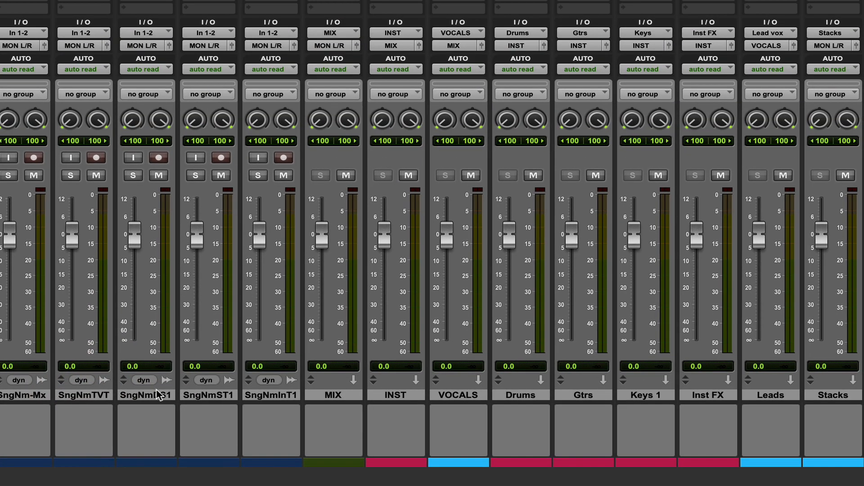
Rename the stereo drum stem and split print tracks as "SongName-Drum Stem" and "SongName-Split Track"
{"action": "double_click", "coordinate": [159, 396]}
{"action": "left_click", "coordinate": [540, 78]}
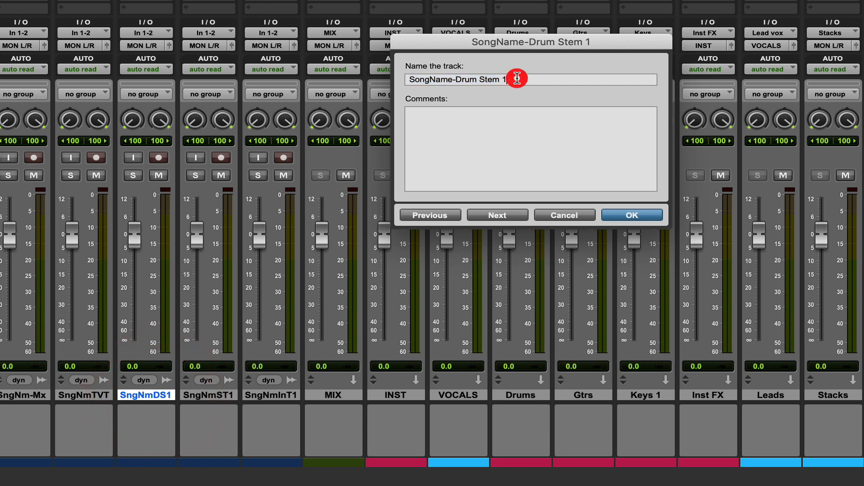
{"action": "key", "text": "BackSpace"}
{"action": "left_click", "coordinate": [497, 215]}
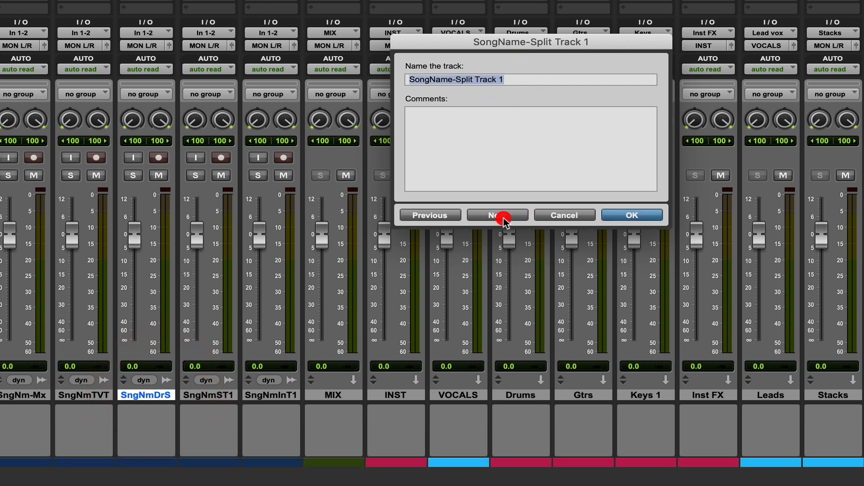
{"action": "left_click", "coordinate": [511, 79]}
{"action": "key", "text": "BackSpace"}
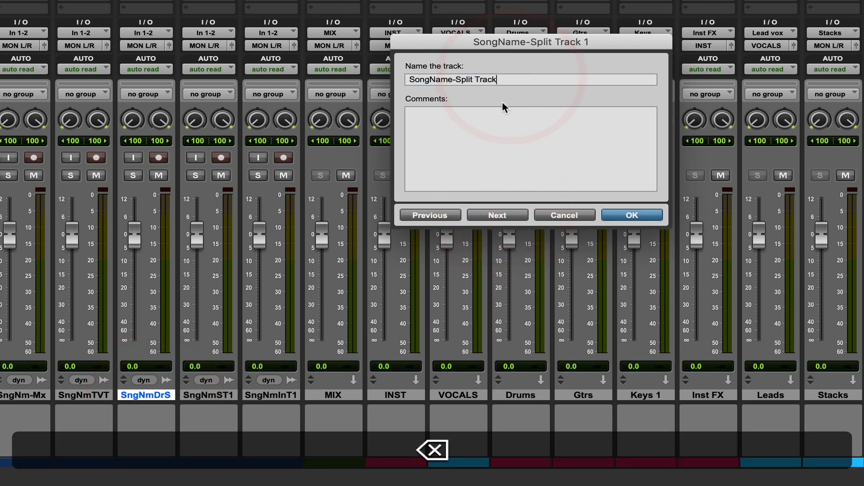
{"action": "left_click", "coordinate": [498, 215]}
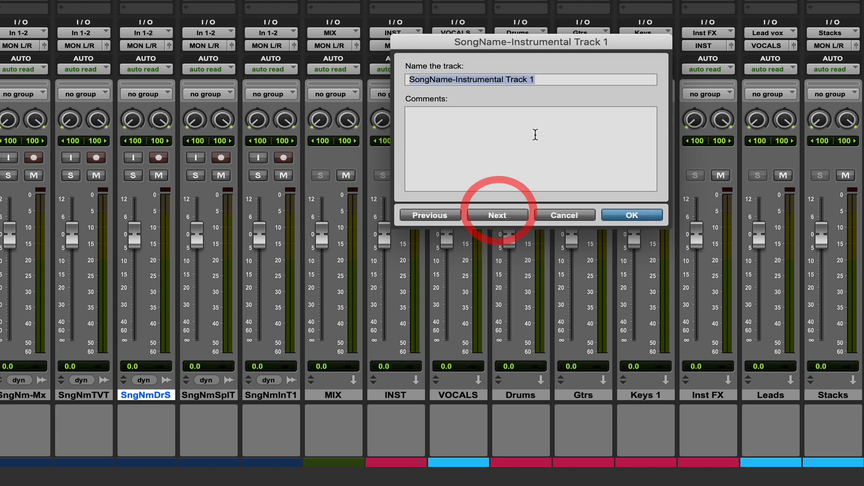
Rename the stereo instrumental print track as "SongName-Instrumental Track" and finish renaming
{"action": "left_click", "coordinate": [546, 79]}
{"action": "key", "text": "BackSpace"}
{"action": "left_click", "coordinate": [493, 218]}
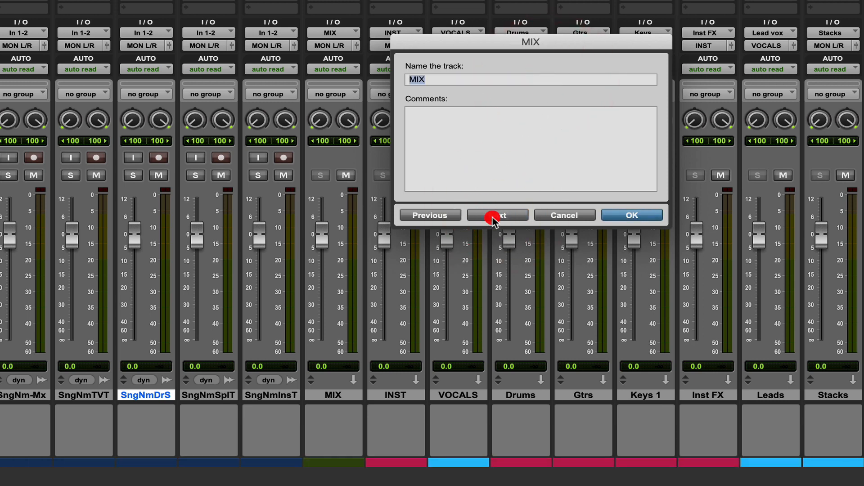
{"action": "left_click", "coordinate": [630, 216]}
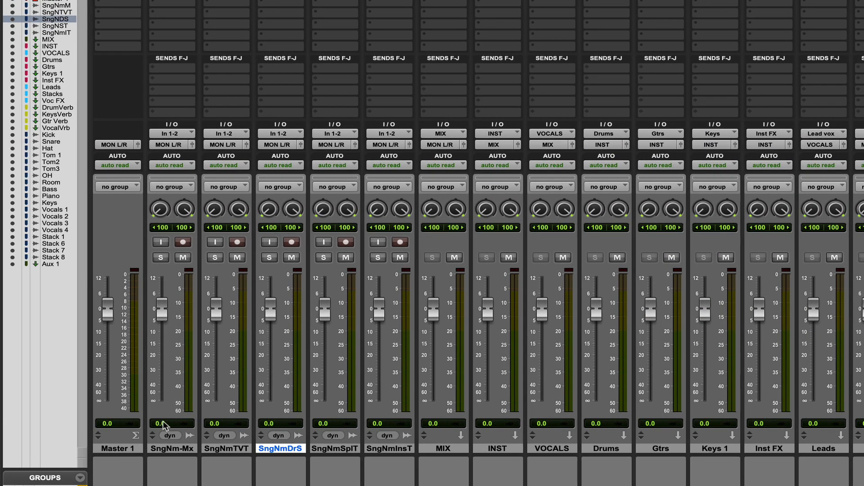
Check the full name of the mix print track and set its input to the -Mix (Stereo) bus
{"action": "double_click", "coordinate": [172, 448]}
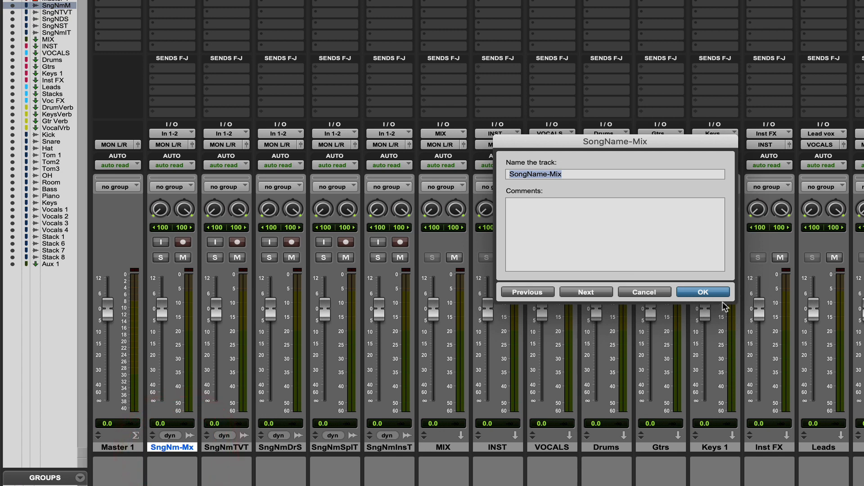
{"action": "left_click", "coordinate": [703, 293]}
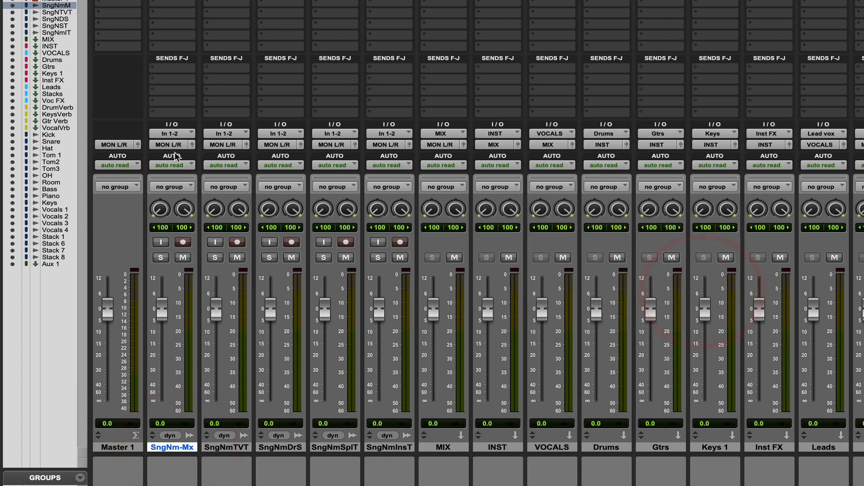
{"action": "left_click", "coordinate": [175, 134]}
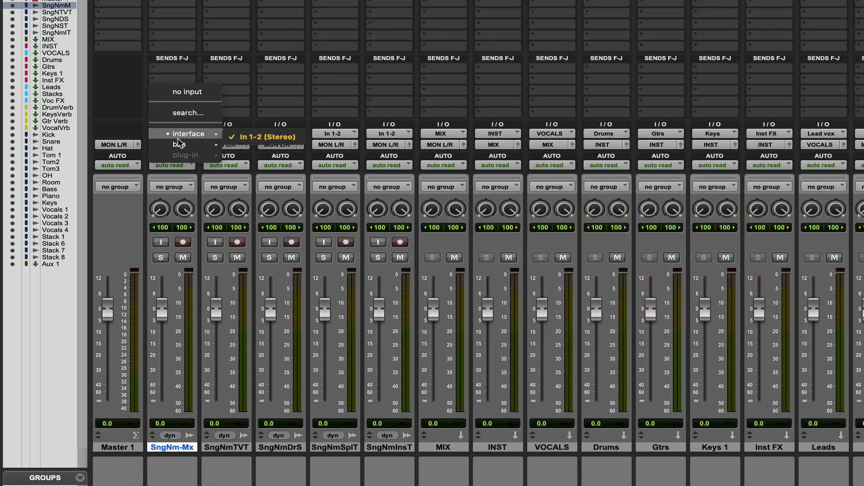
{"action": "mouse_move", "coordinate": [179, 145]}
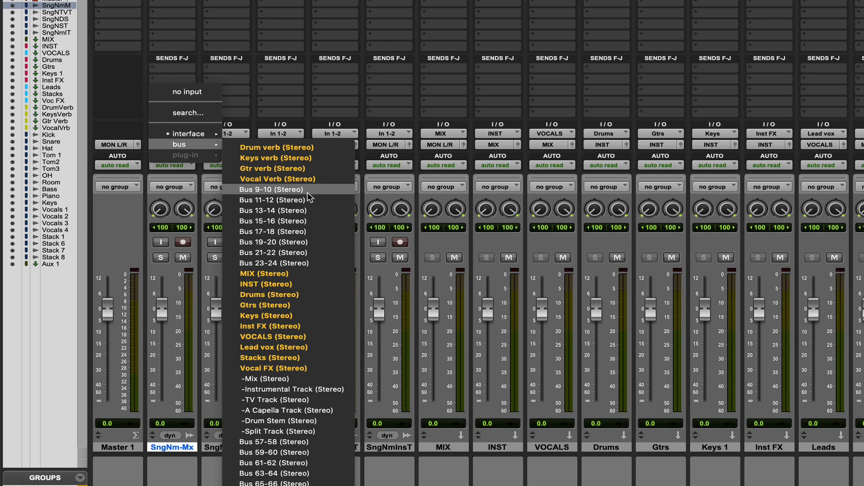
{"action": "left_click", "coordinate": [266, 380]}
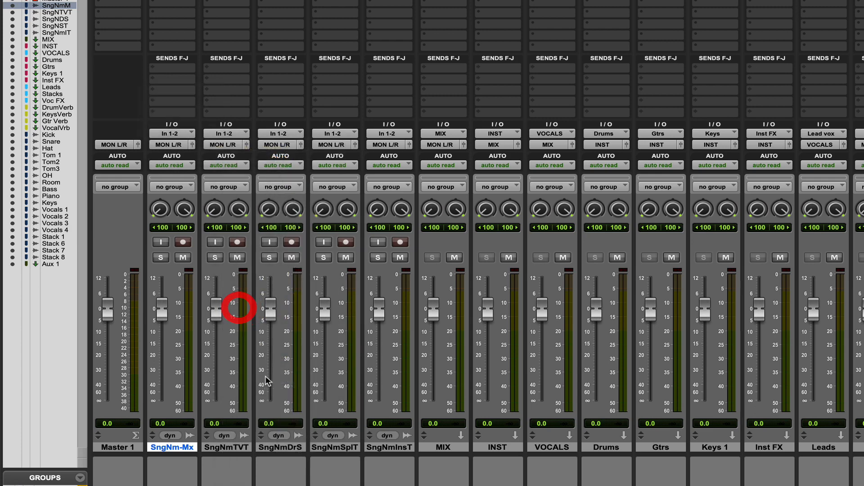
Set the TV print track's input to the -TV Track (Stereo) bus and the drum stem track's input to -Drum Stem (Stereo)
{"action": "left_click", "coordinate": [226, 134]}
{"action": "mouse_move", "coordinate": [249, 147]}
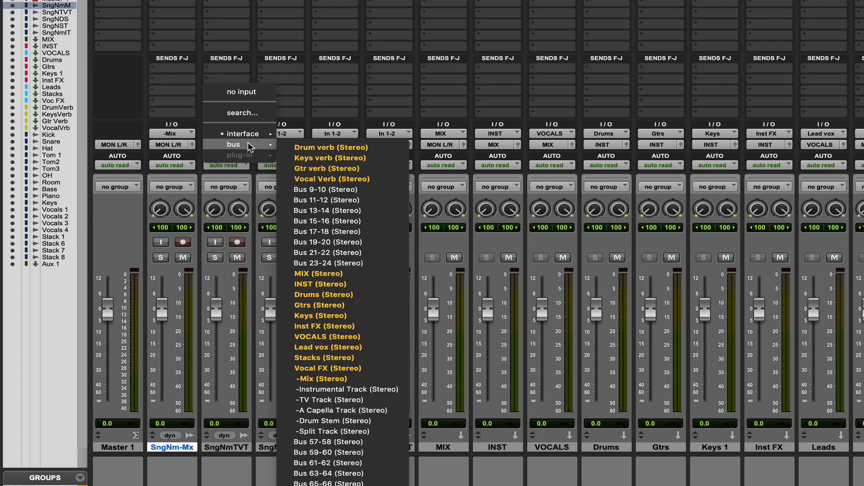
{"action": "left_click", "coordinate": [327, 401]}
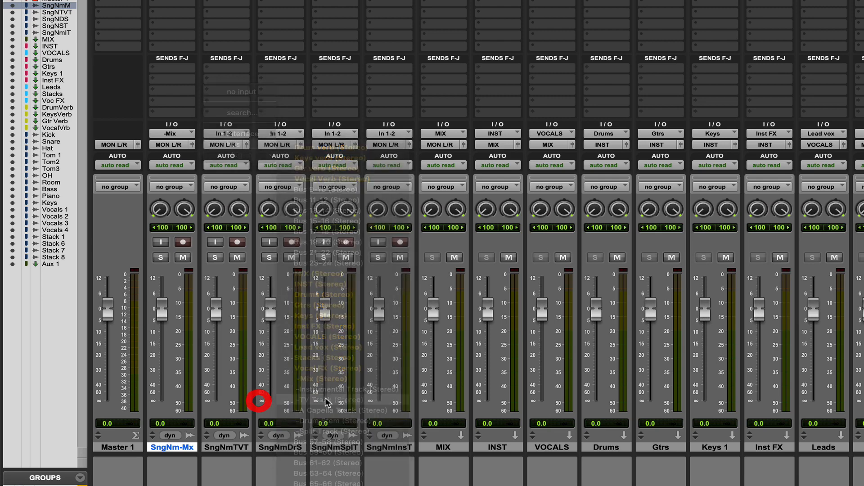
{"action": "left_click", "coordinate": [284, 134]}
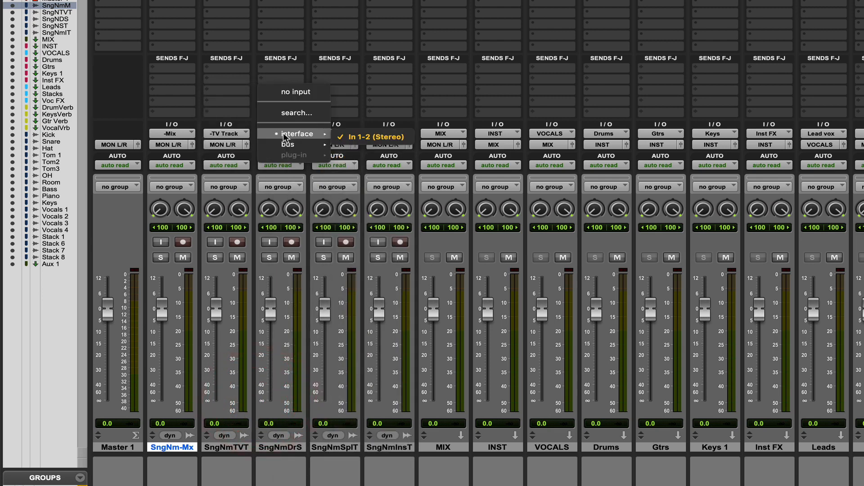
{"action": "mouse_move", "coordinate": [299, 145]}
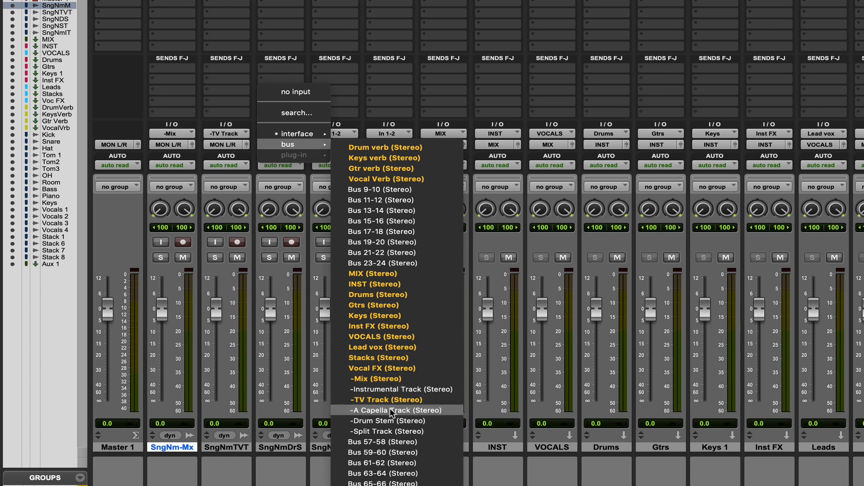
{"action": "left_click", "coordinate": [390, 421]}
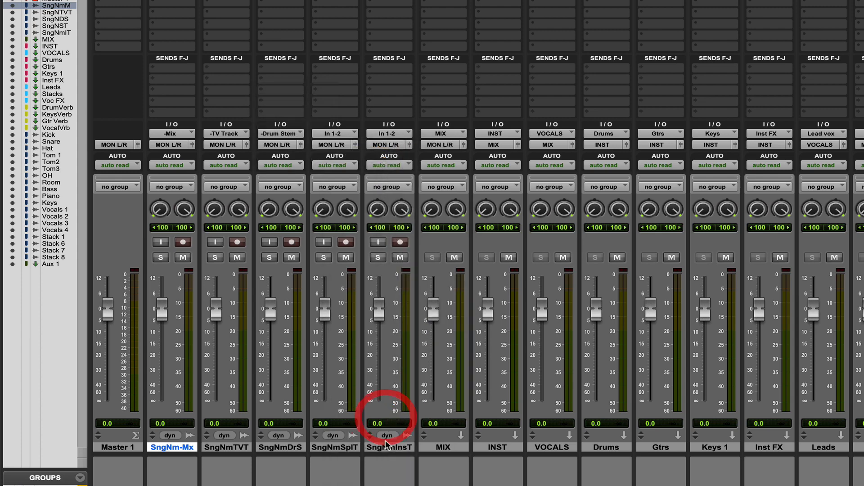
Check the full name of the split print track and set its input to the -Split Track (Stereo) bus
{"action": "left_click", "coordinate": [344, 448]}
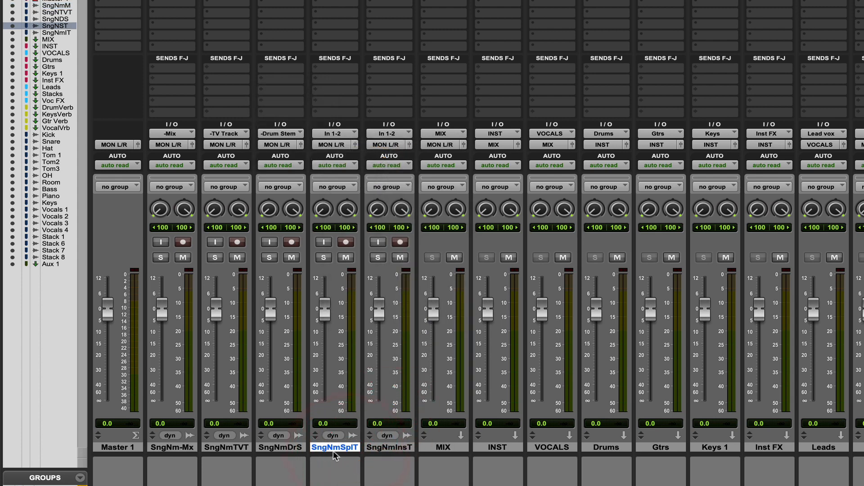
{"action": "double_click", "coordinate": [337, 448]}
{"action": "key", "text": "super+c"}
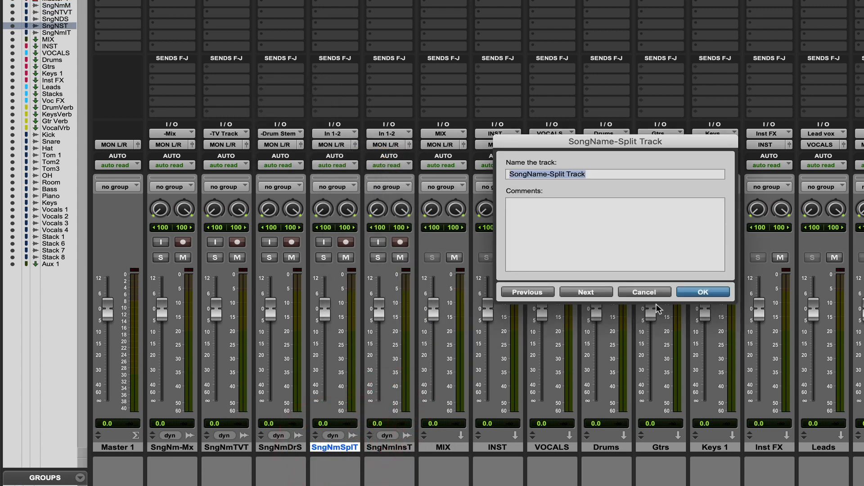
{"action": "left_click", "coordinate": [695, 291]}
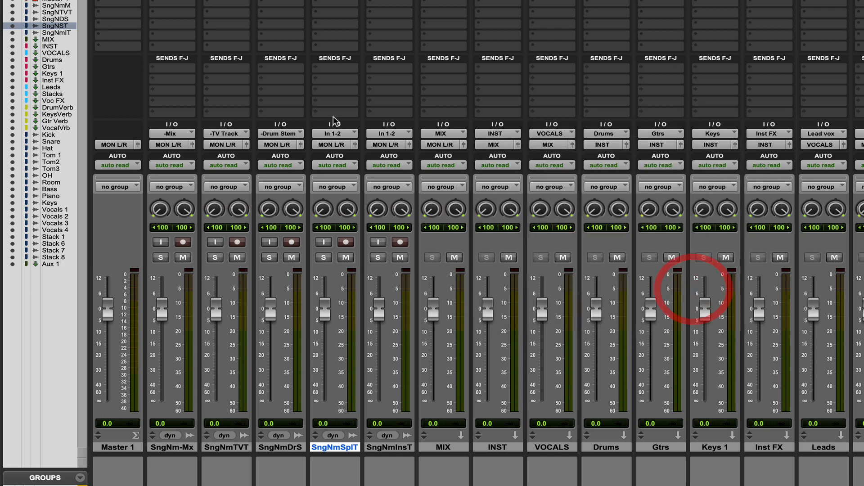
{"action": "left_click", "coordinate": [334, 133]}
{"action": "mouse_move", "coordinate": [372, 145]}
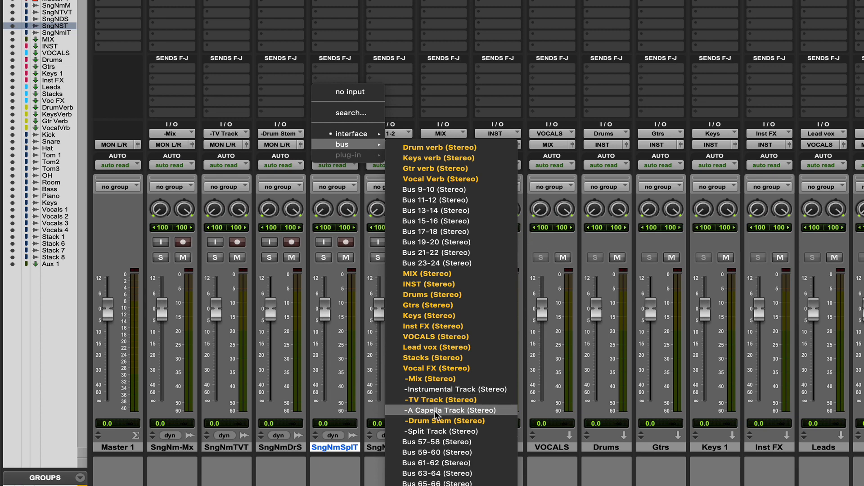
{"action": "left_click", "coordinate": [396, 431]}
Move the instrumental print track directly after the mix print track and set its input to the -Instrumental Track (Stereo) bus
{"action": "double_click", "coordinate": [385, 448]}
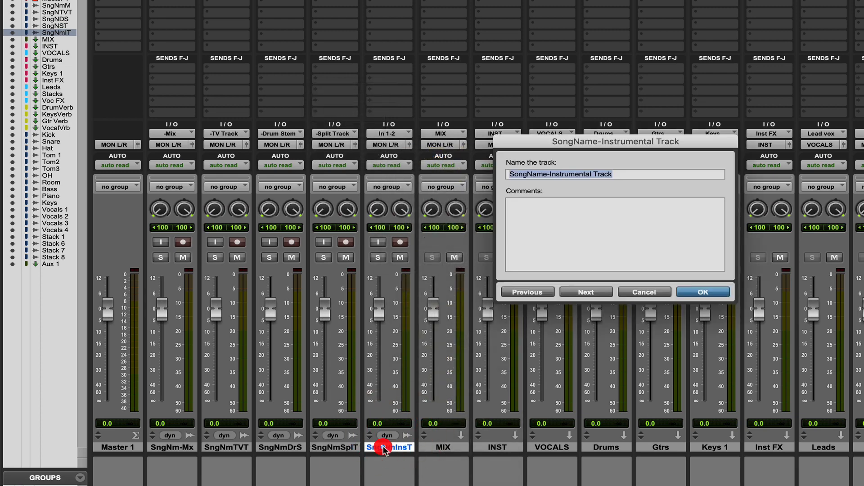
{"action": "left_click", "coordinate": [701, 294]}
{"action": "left_click_drag", "start_coordinate": [315, 447], "coordinate": [205, 433]}
{"action": "left_click", "coordinate": [217, 135]}
{"action": "mouse_move", "coordinate": [231, 145]}
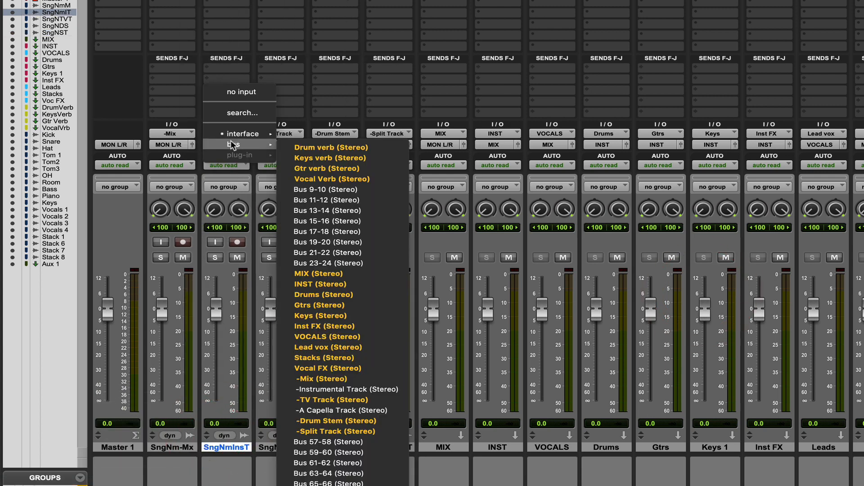
{"action": "left_click", "coordinate": [333, 388]}
Create a stereo audio track named "SongName-A Capella" after the split print track
{"action": "left_click", "coordinate": [396, 447]}
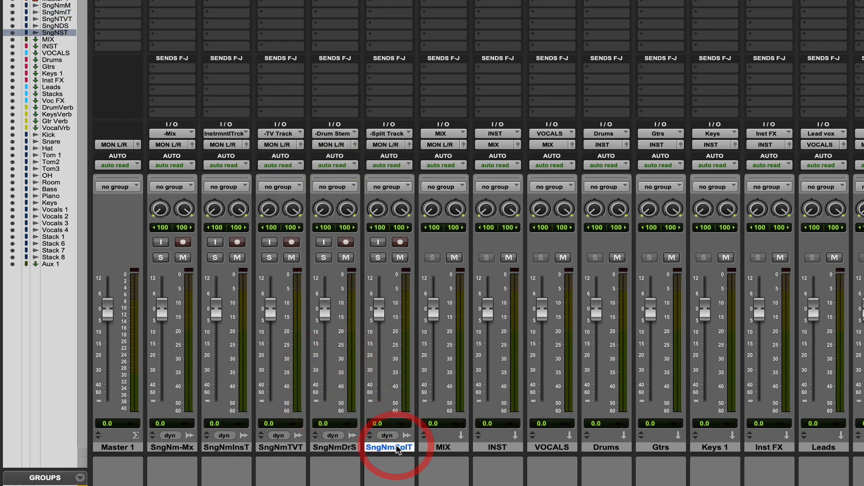
{"action": "key", "text": "shift+super+n"}
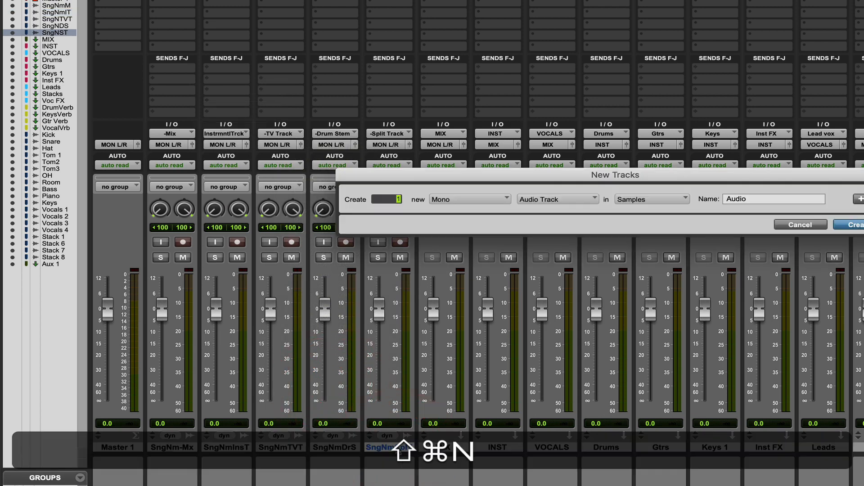
{"action": "left_click", "coordinate": [466, 201]}
{"action": "left_click", "coordinate": [458, 213]}
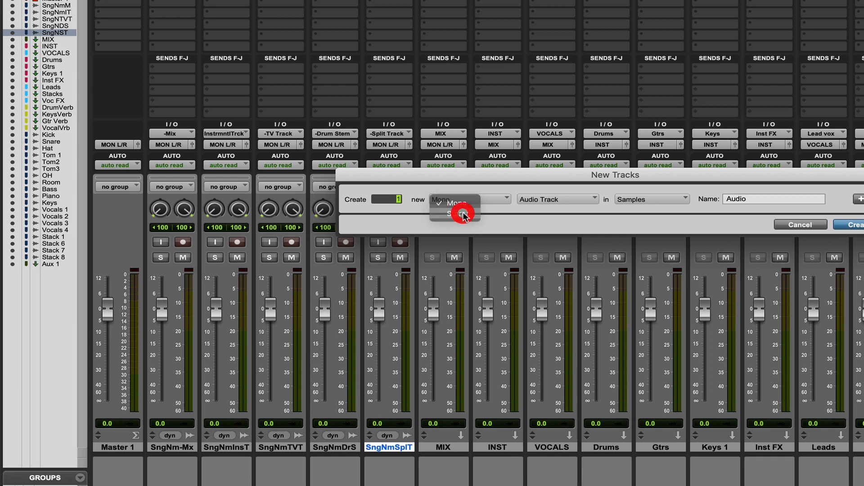
{"action": "left_click_drag", "start_coordinate": [752, 199], "coordinate": [705, 200]}
{"action": "key", "text": "super+v"}
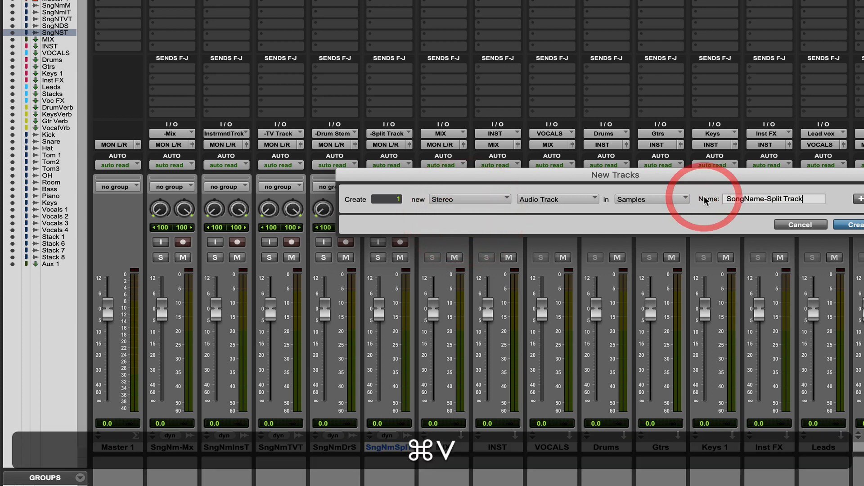
{"action": "left_click_drag", "start_coordinate": [806, 199], "coordinate": [768, 200]}
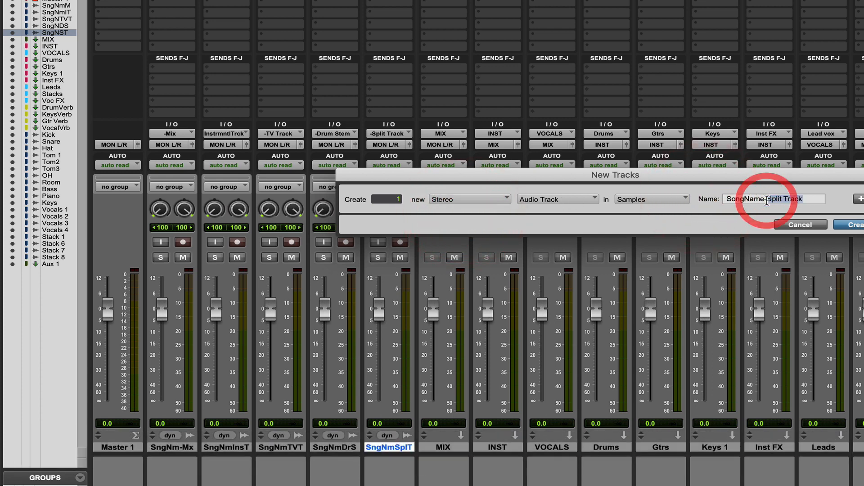
{"action": "type", "text": "A Cape"}
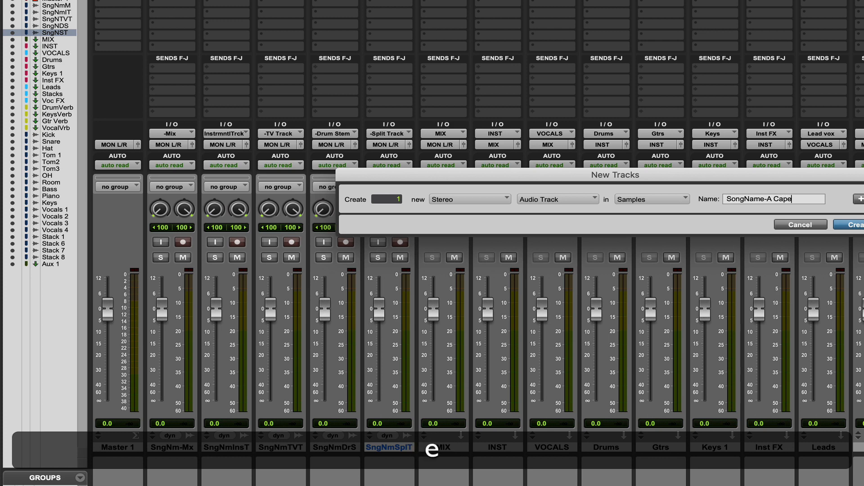
{"action": "type", "text": "lla"}
{"action": "left_click", "coordinate": [857, 225]}
Set the a capella print track's input to the -A Capella Track (Stereo) bus
{"action": "left_click", "coordinate": [441, 132]}
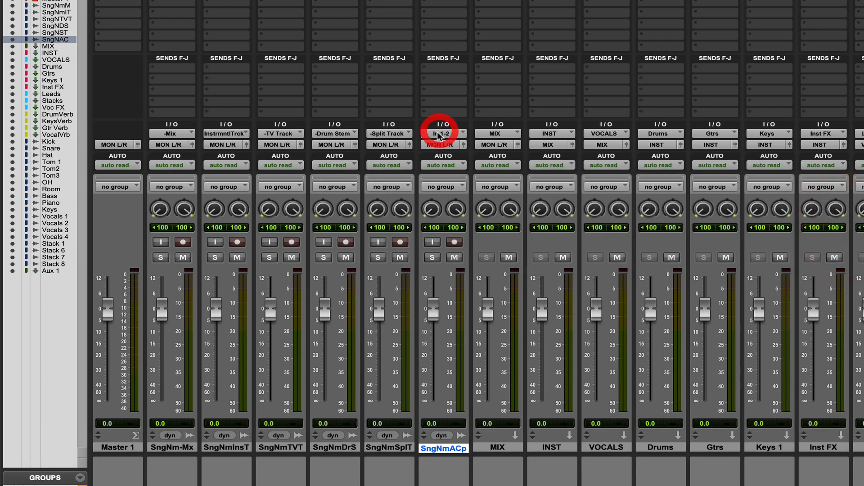
{"action": "mouse_move", "coordinate": [460, 145]}
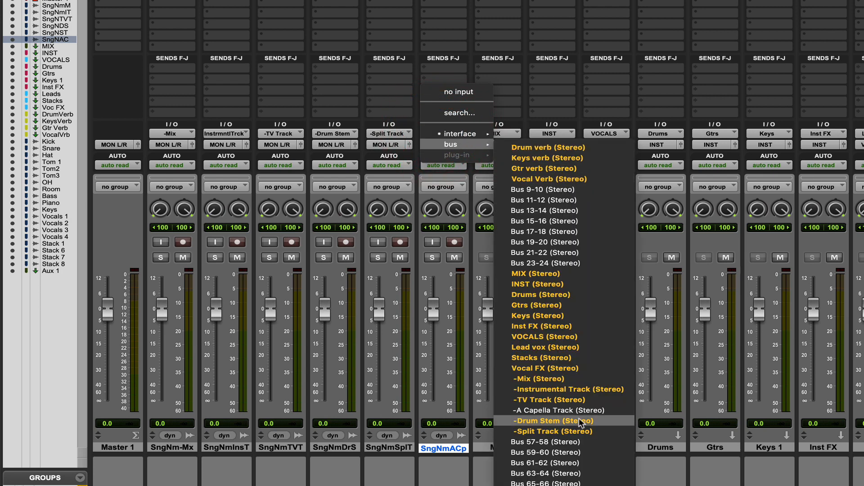
{"action": "left_click", "coordinate": [563, 410]}
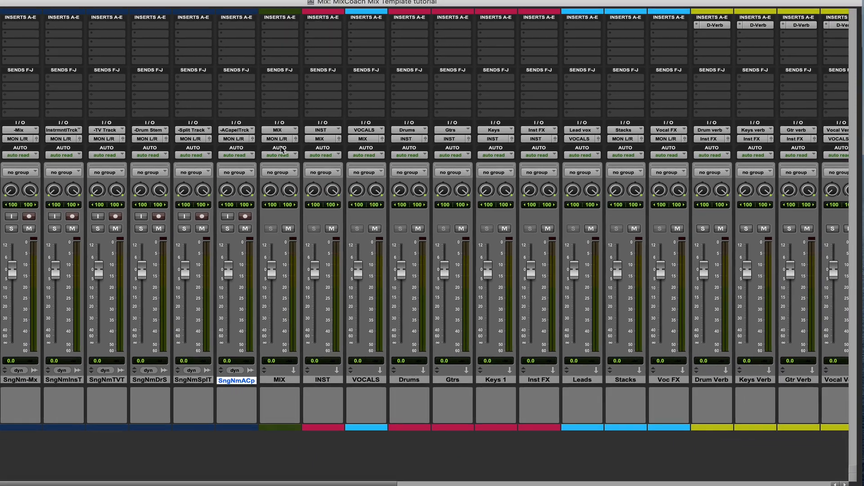
Add a send from the MIX track's first F-J slot to the -Mix (Stereo) bus
{"action": "left_click", "coordinate": [265, 80]}
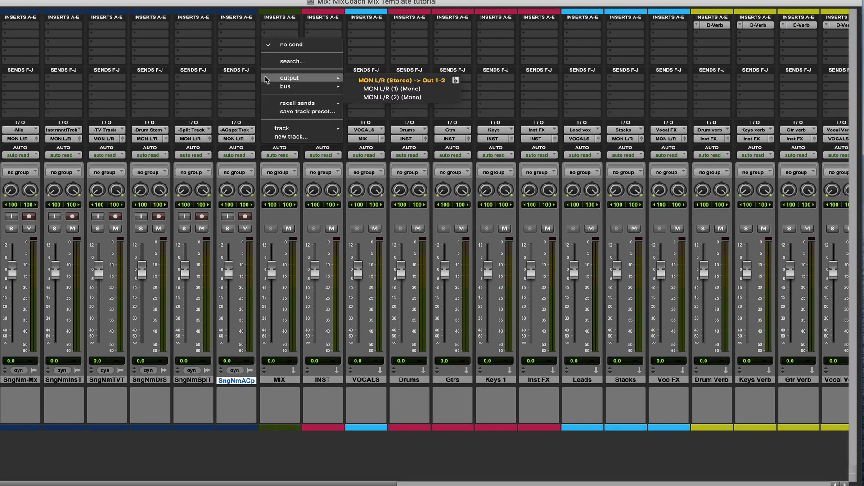
{"action": "mouse_move", "coordinate": [317, 86]}
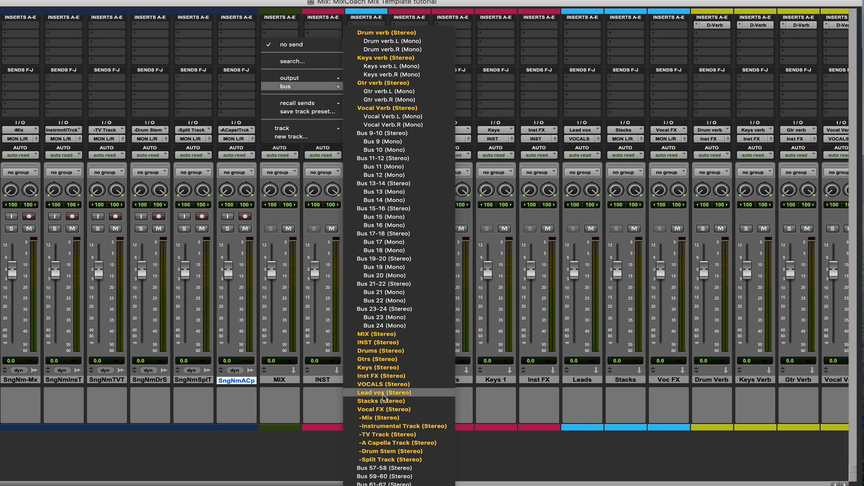
{"action": "left_click", "coordinate": [380, 417]}
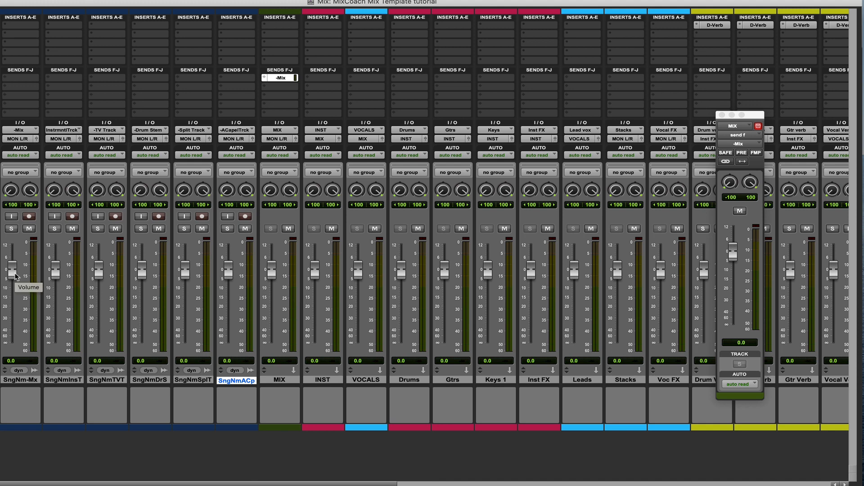
Mute all six print tracks: mix, instrumental, TV, drum stem, split and a capella
{"action": "left_click", "coordinate": [29, 229]}
{"action": "left_click", "coordinate": [72, 228]}
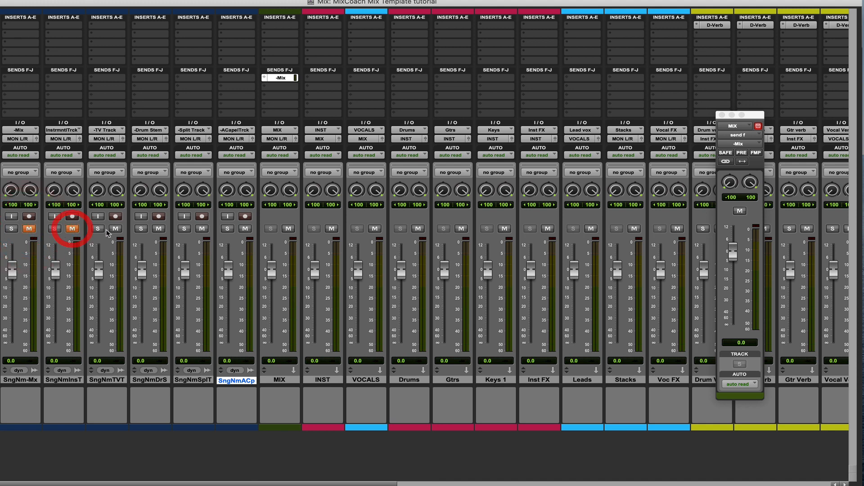
{"action": "left_click", "coordinate": [115, 229]}
{"action": "left_click", "coordinate": [159, 229]}
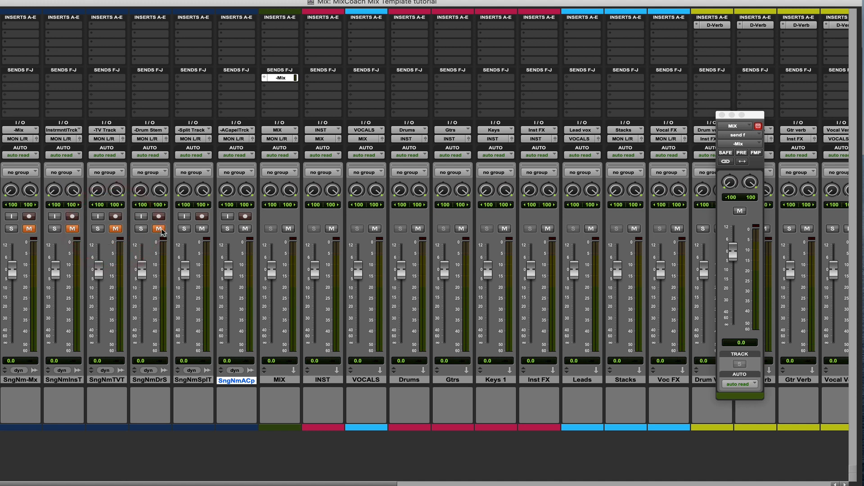
{"action": "left_click", "coordinate": [201, 228]}
{"action": "left_click", "coordinate": [245, 228]}
Add a send from the INST track's first F-J slot to the -Instrumental Track (Stereo) bus
{"action": "left_click", "coordinate": [318, 78]}
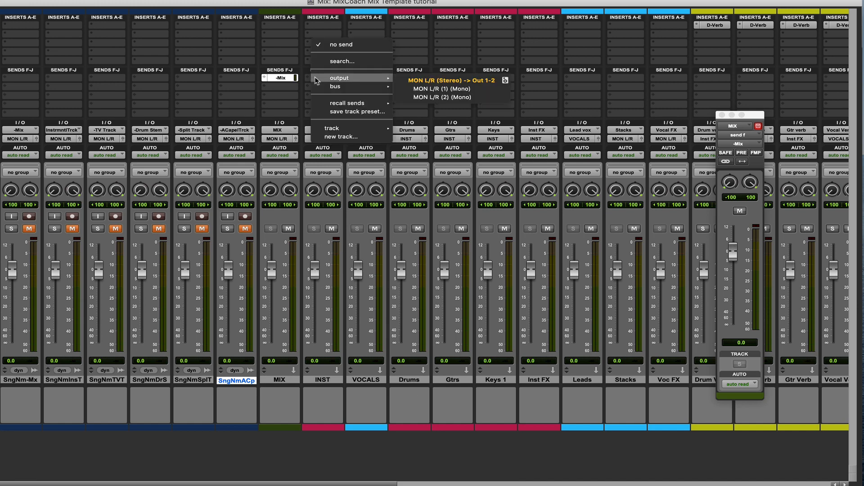
{"action": "mouse_move", "coordinate": [335, 87]}
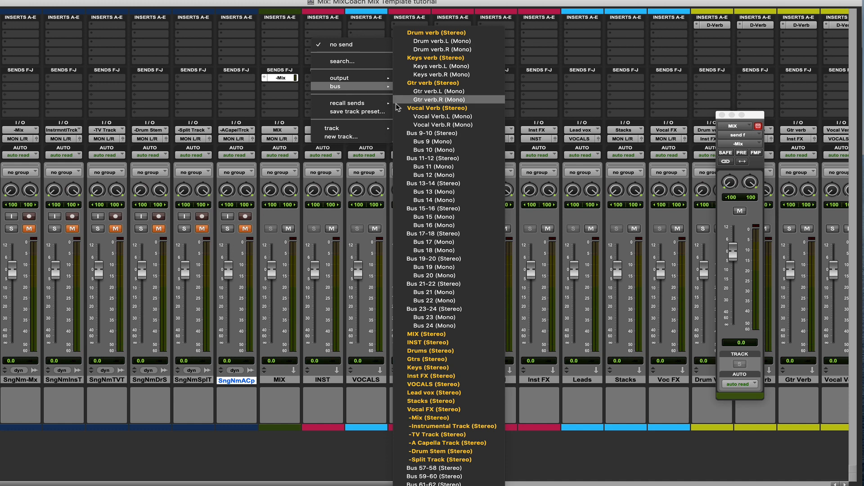
{"action": "left_click", "coordinate": [423, 427]}
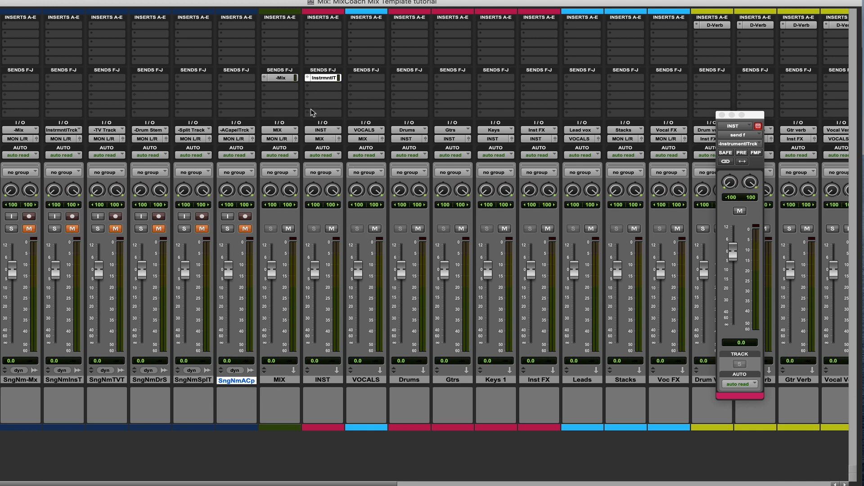
Add a send from the INST track's third F-J slot to Bus 23-24 (Stereo)
{"action": "left_click", "coordinate": [192, 379]}
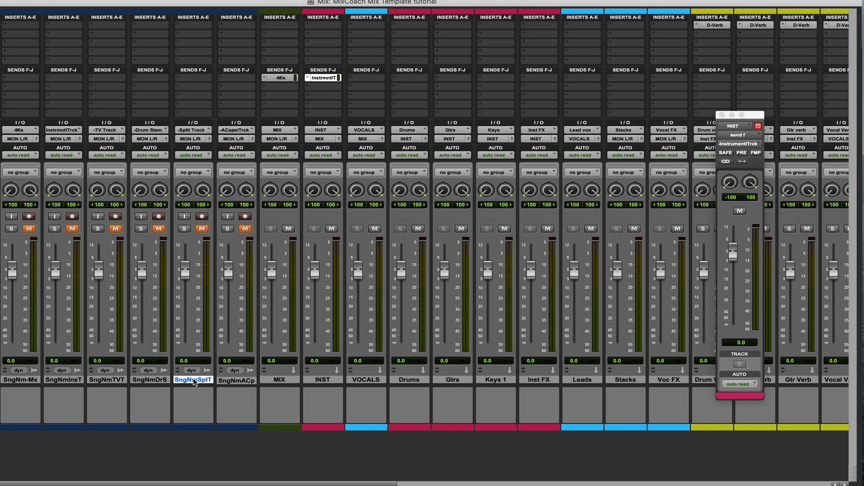
{"action": "left_click", "coordinate": [322, 380]}
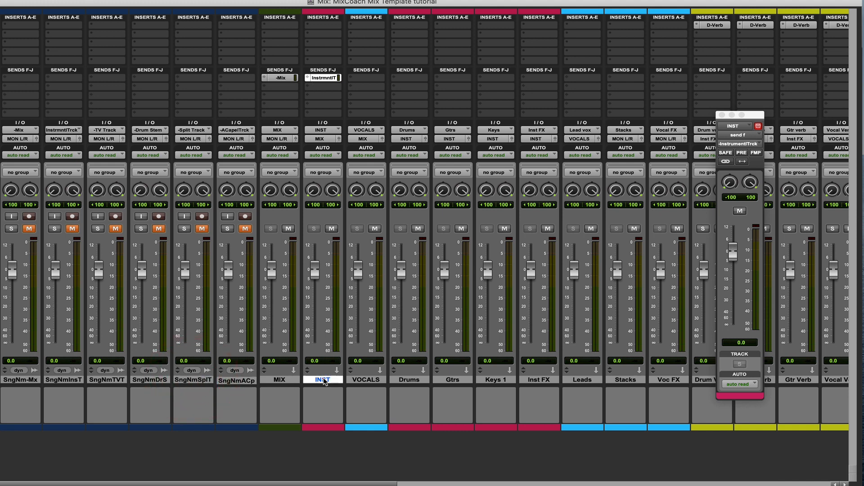
{"action": "left_click", "coordinate": [309, 97]}
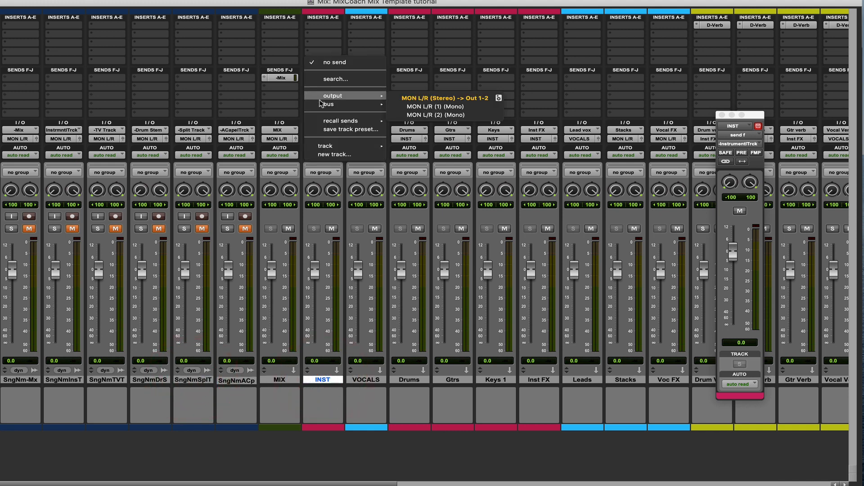
{"action": "mouse_move", "coordinate": [334, 104]}
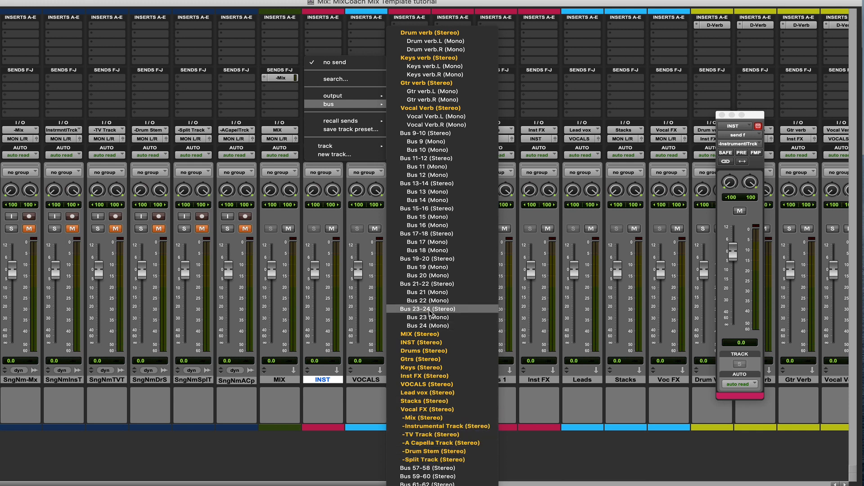
{"action": "left_click", "coordinate": [421, 310]}
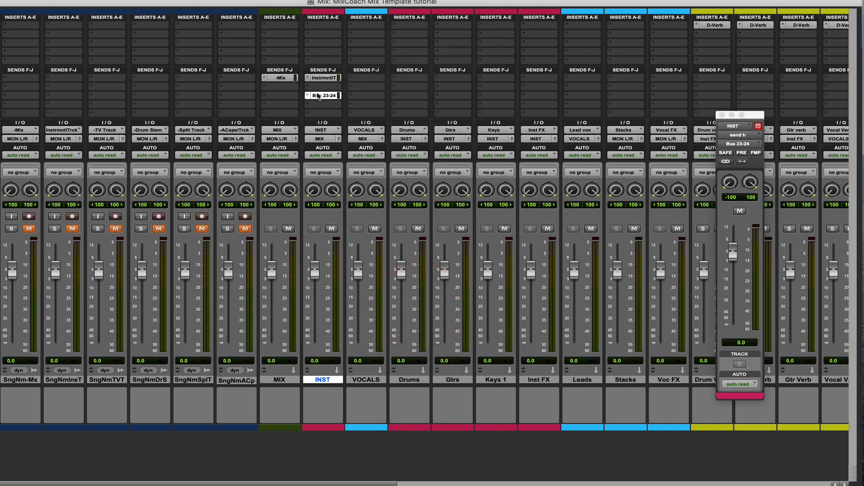
Rename the Bus 23-24 assignment of the new INST send as "-Split Track Dual Mono"
{"action": "right_click", "coordinate": [319, 96]}
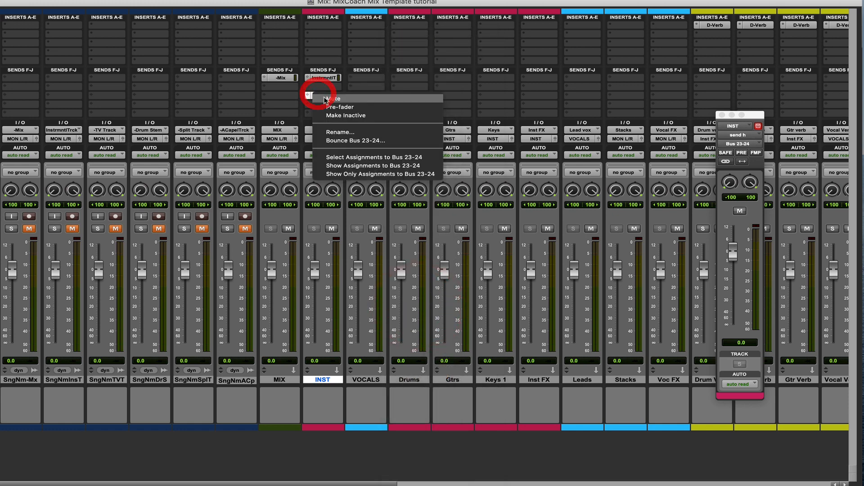
{"action": "left_click", "coordinate": [342, 130]}
{"action": "type", "text": "Sp"}
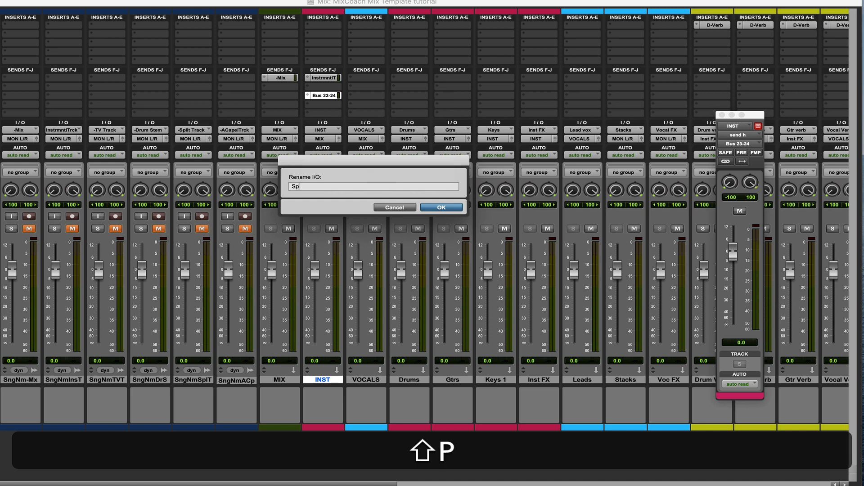
{"action": "type", "text": "lit Track"}
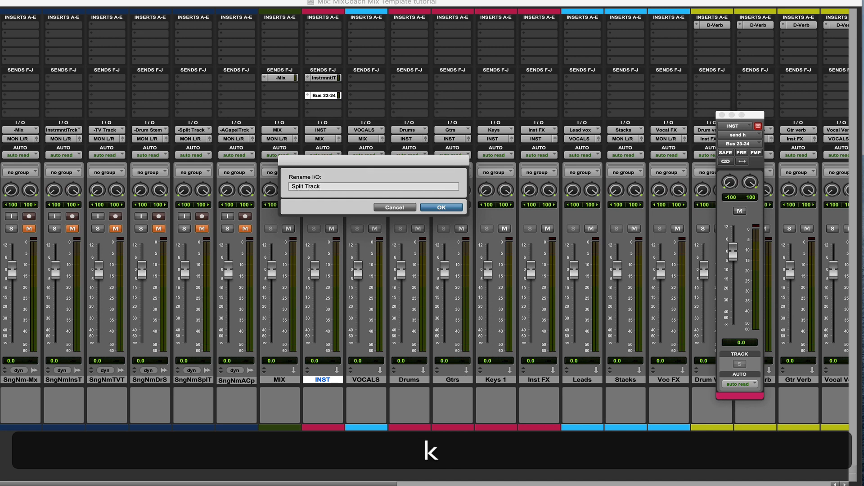
{"action": "type", "text": "-"}
{"action": "left_click", "coordinate": [328, 186]}
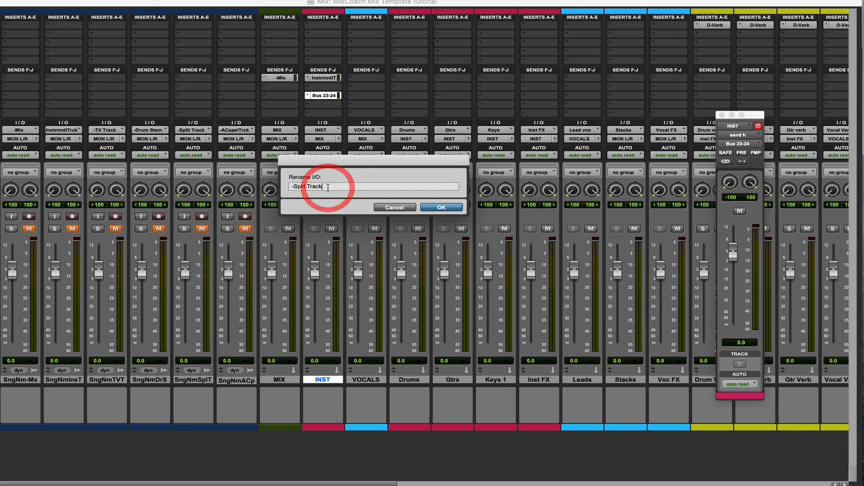
{"action": "type", "text": "Dual Mono"}
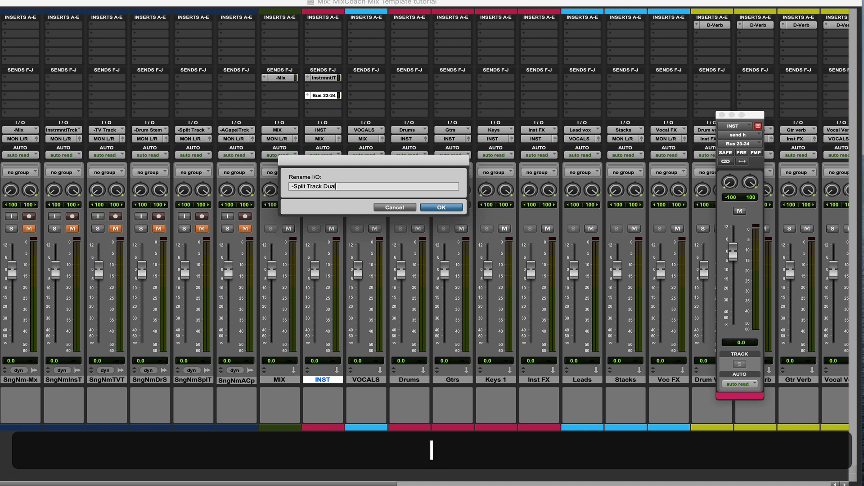
{"action": "left_click", "coordinate": [451, 208]}
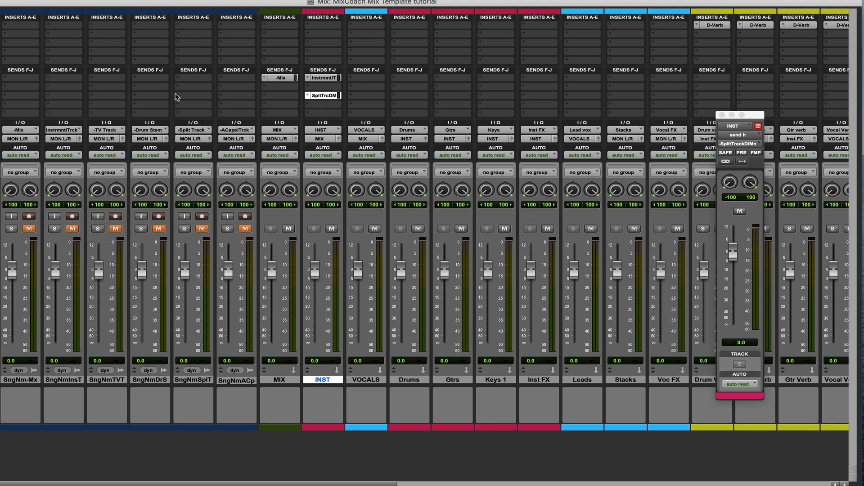
Set the split print track's input to the -Split Track Dual Mono (Stereo) bus
{"action": "left_click", "coordinate": [184, 129]}
{"action": "mouse_move", "coordinate": [185, 131]}
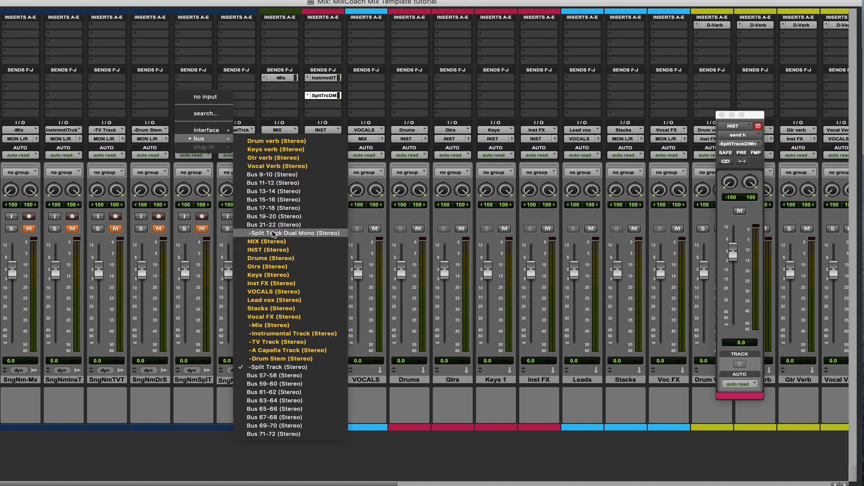
{"action": "left_click", "coordinate": [277, 234]}
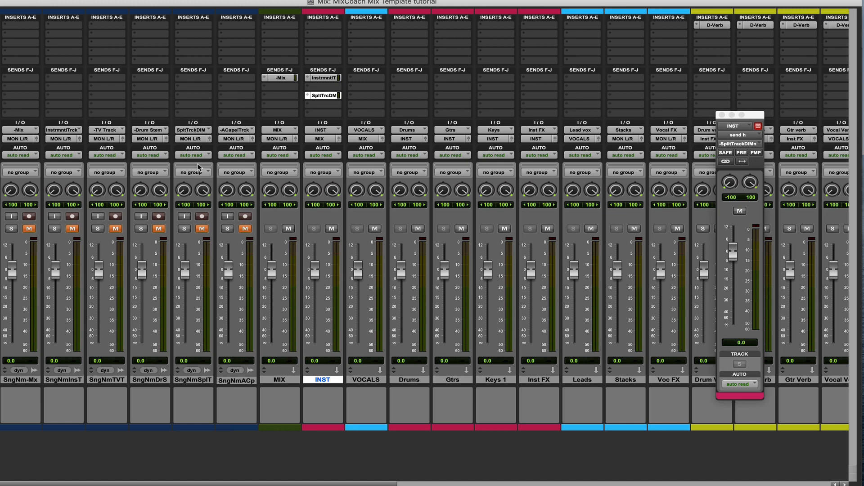
Reassign the INST track's split send to the mono bus -Split Track Dual Mono.L
{"action": "left_click", "coordinate": [311, 95]}
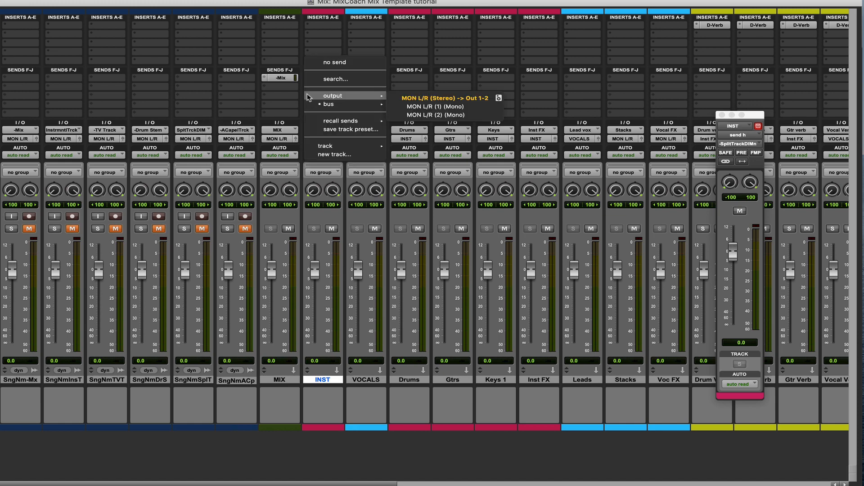
{"action": "mouse_move", "coordinate": [383, 105]}
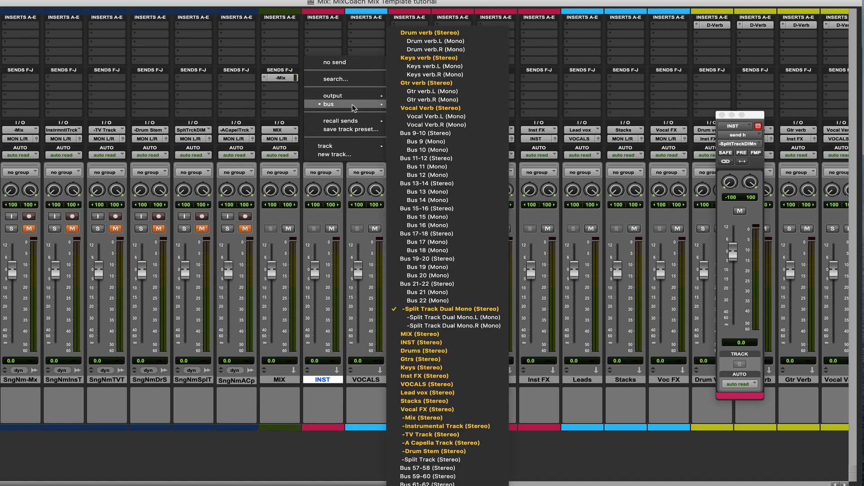
{"action": "left_click", "coordinate": [434, 318]}
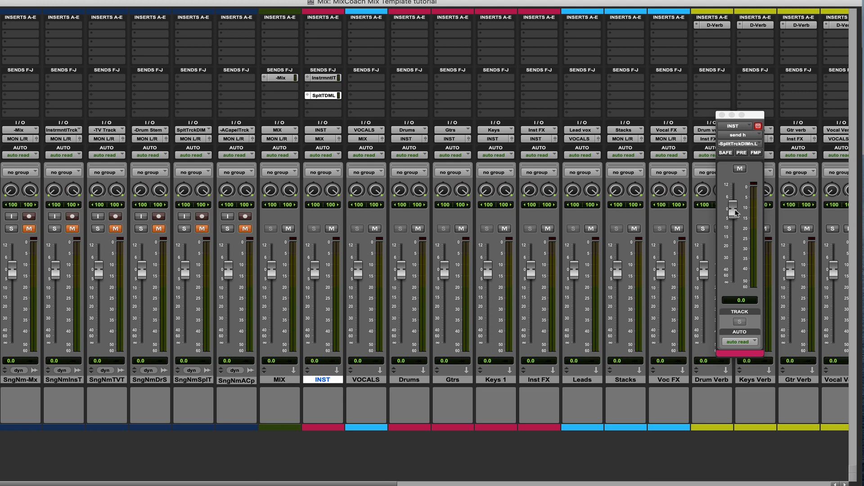
Set the level of the INST track's split send to -3.5 dB
{"action": "left_click_drag", "start_coordinate": [735, 211], "coordinate": [734, 218]}
{"action": "key", "text": "Return"}
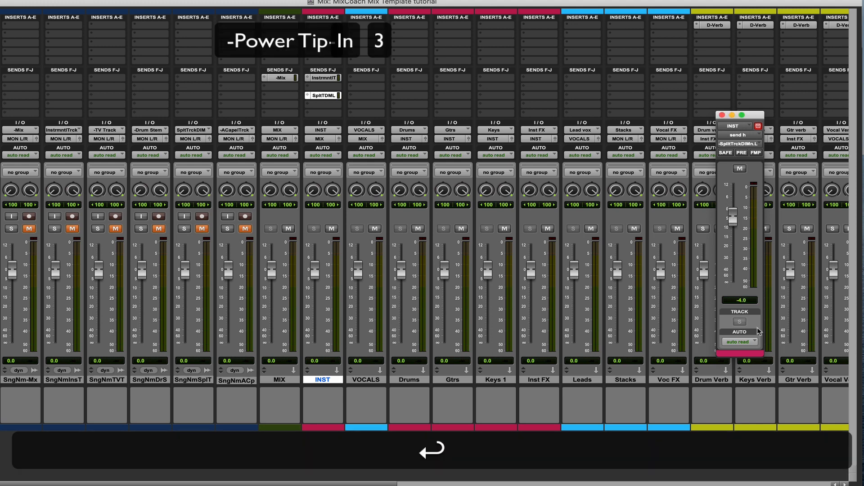
{"action": "left_click", "coordinate": [746, 300]}
{"action": "type", "text": "-"}
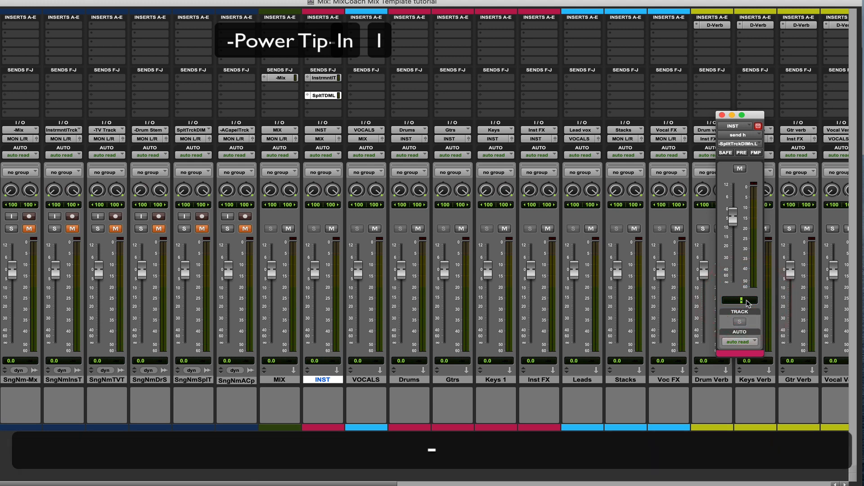
{"action": "type", "text": "3.5"}
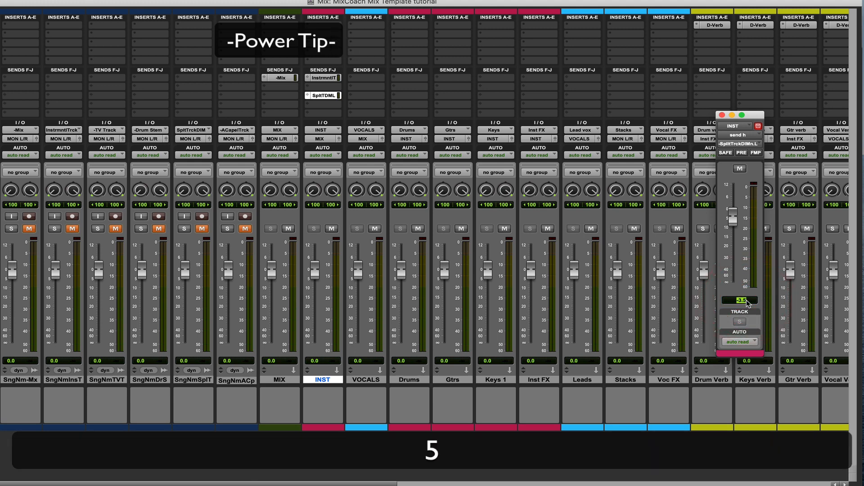
{"action": "key", "text": "Return"}
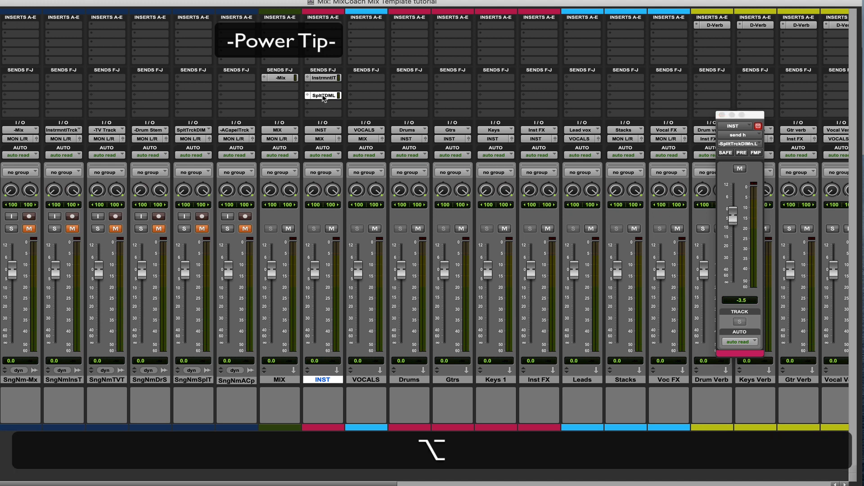
Copy the INST track's split send to the same slot on VOCALS and reassign the copy to -Split Track Dual Mono.R (Mono)
{"action": "left_click_drag", "start_coordinate": [323, 99], "coordinate": [360, 96]}
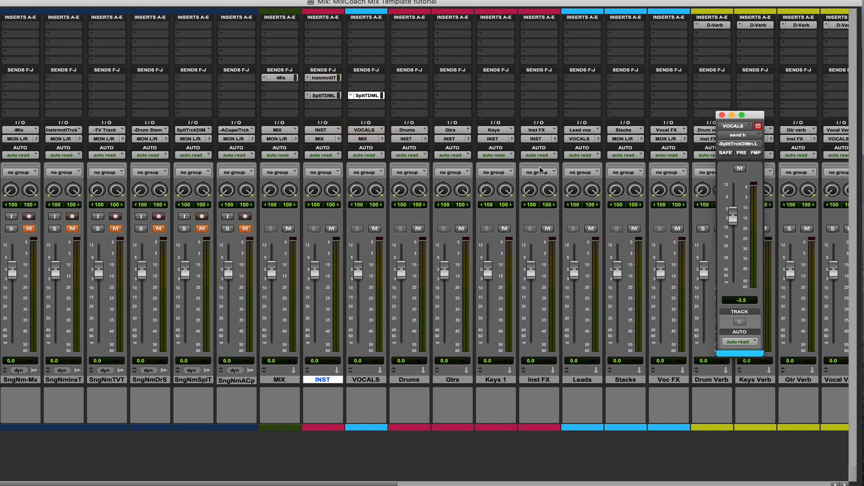
{"action": "left_click", "coordinate": [351, 99]}
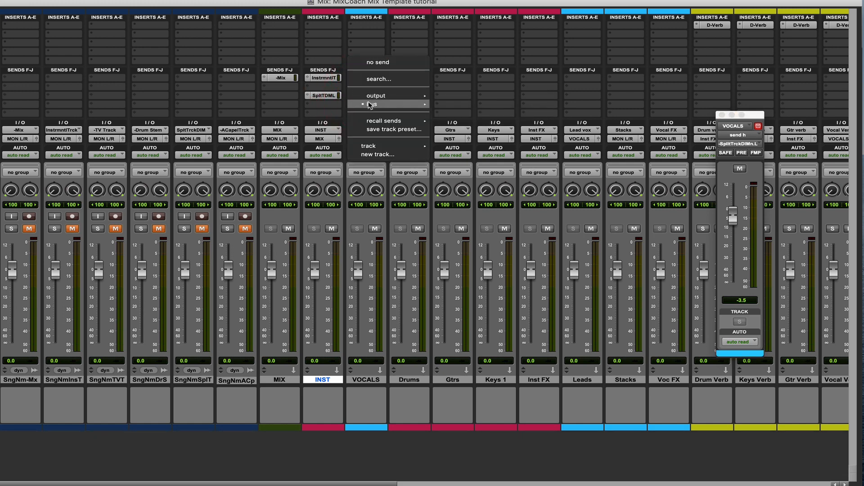
{"action": "mouse_move", "coordinate": [374, 104]}
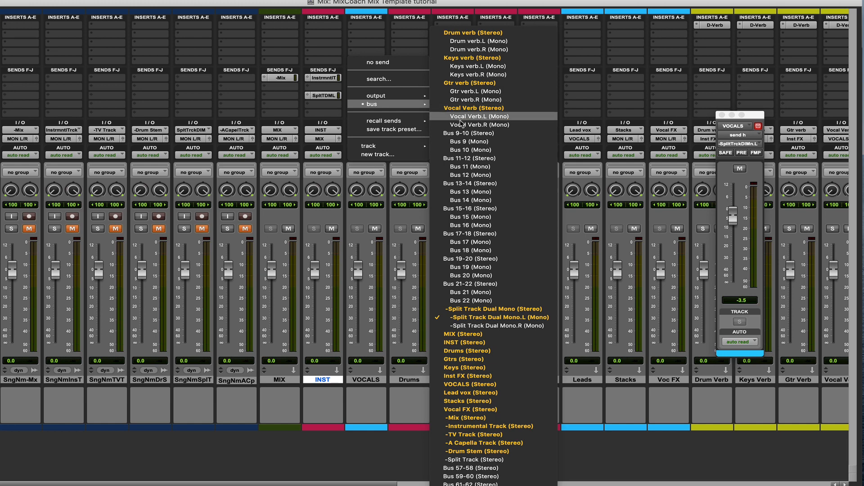
{"action": "left_click", "coordinate": [478, 325]}
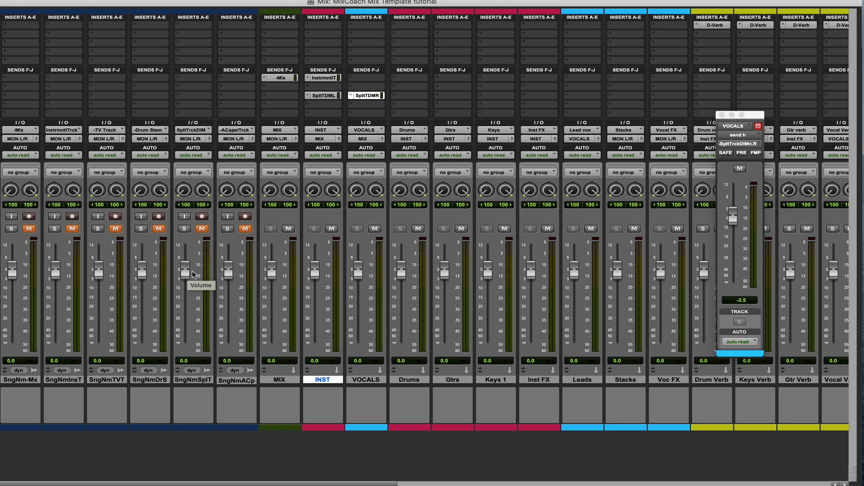
Add a send from the Drums submaster's third F-J slot to the -Drum Stem (Stereo) bus
{"action": "left_click", "coordinate": [195, 379]}
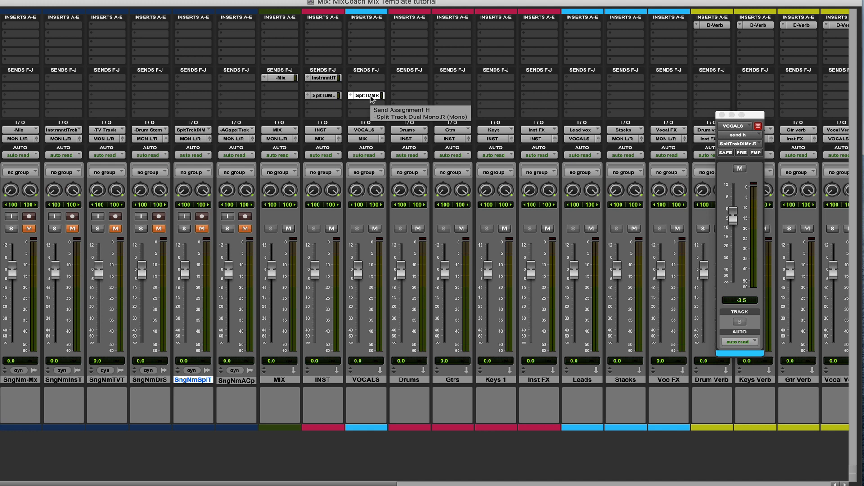
{"action": "left_click", "coordinate": [397, 97]}
{"action": "mouse_move", "coordinate": [445, 105]}
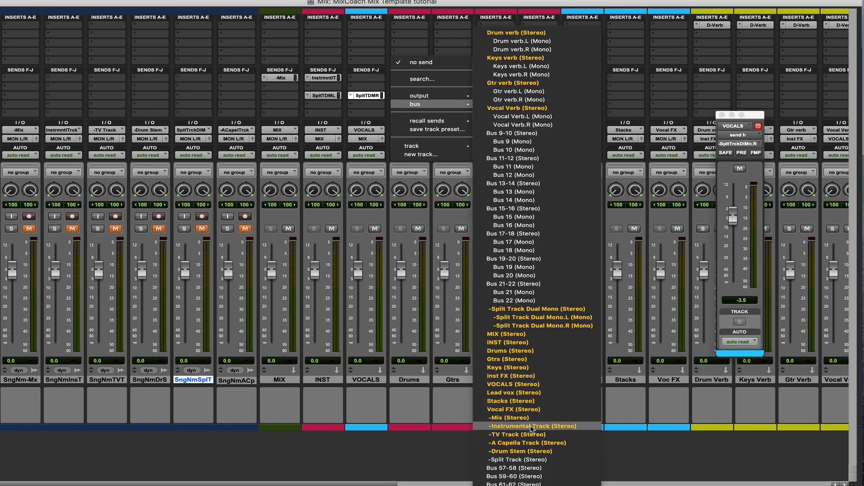
{"action": "left_click", "coordinate": [522, 451]}
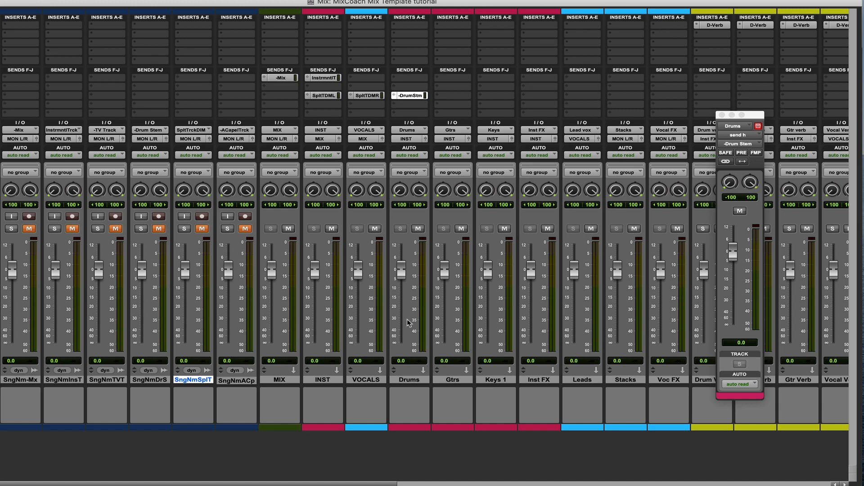
{"action": "scroll", "coordinate": [408, 323], "scroll_direction": "right", "scroll_amount": 5}
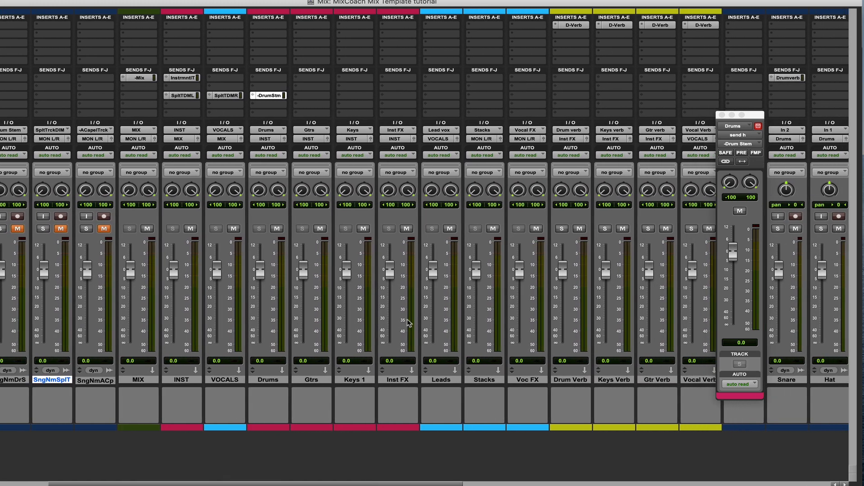
{"action": "scroll", "coordinate": [408, 323], "scroll_direction": "right", "scroll_amount": 2}
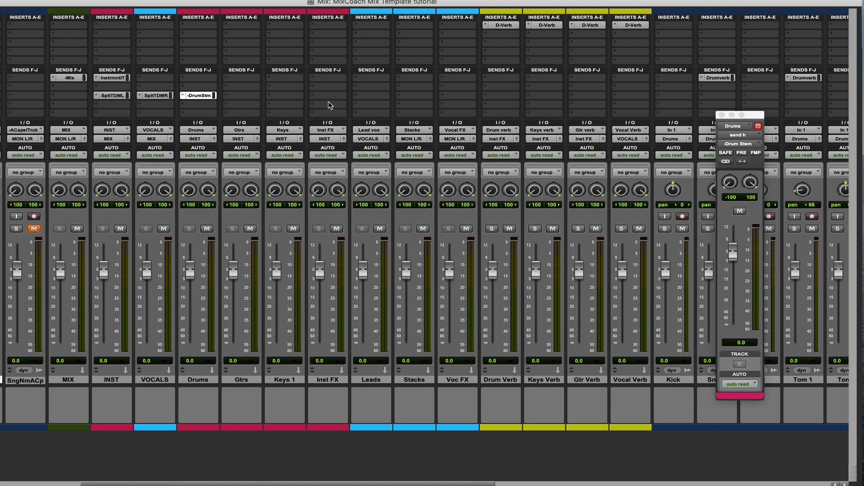
Reassign the Drum Verb return's output to the Drums (Stereo) bus and close the Drums send window
{"action": "left_click", "coordinate": [490, 140]}
{"action": "mouse_move", "coordinate": [507, 147]}
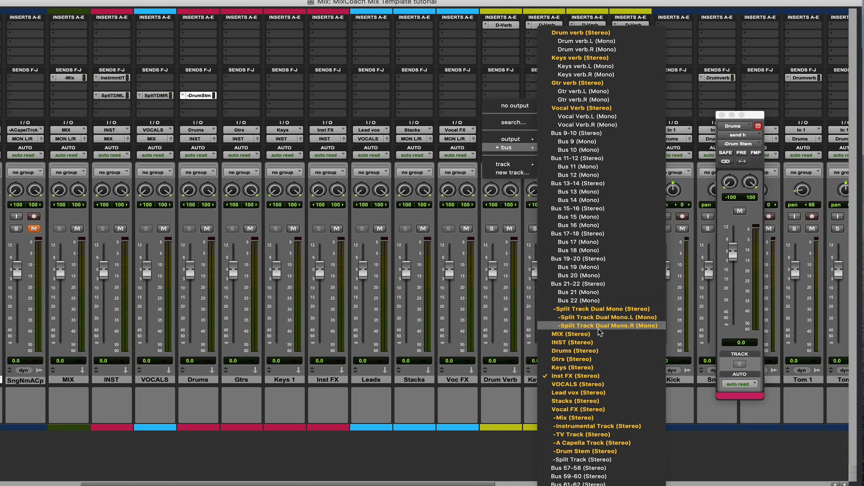
{"action": "left_click", "coordinate": [572, 350]}
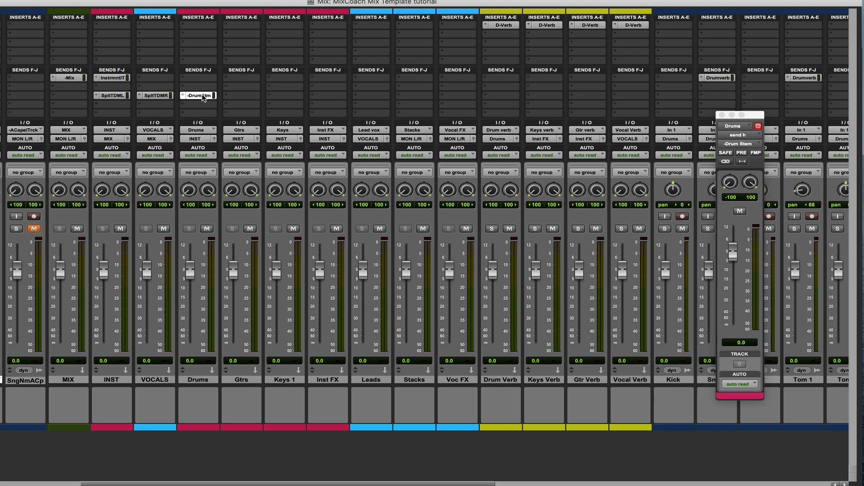
{"action": "left_click", "coordinate": [203, 96]}
Add a send from the Stacks submaster's second F-J slot to the -TV Track (Stereo) bus
{"action": "left_click_drag", "start_coordinate": [193, 1], "coordinate": [341, 1]}
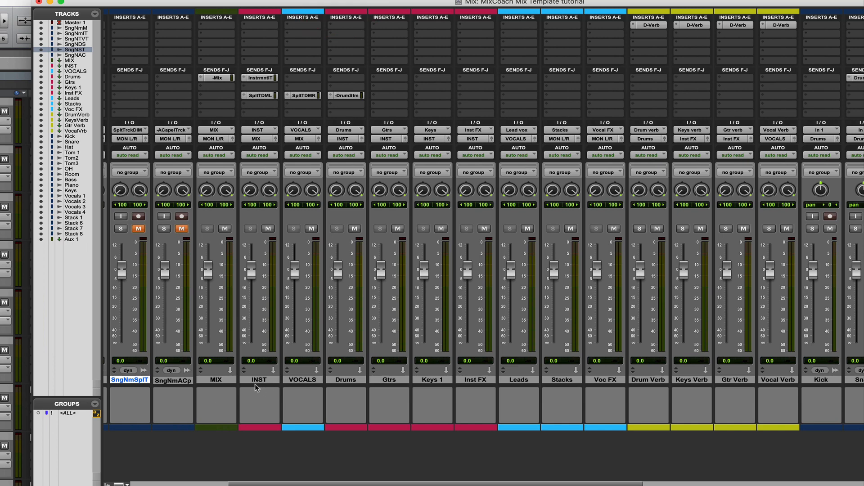
{"action": "scroll", "coordinate": [255, 388], "scroll_direction": "left", "scroll_amount": 5}
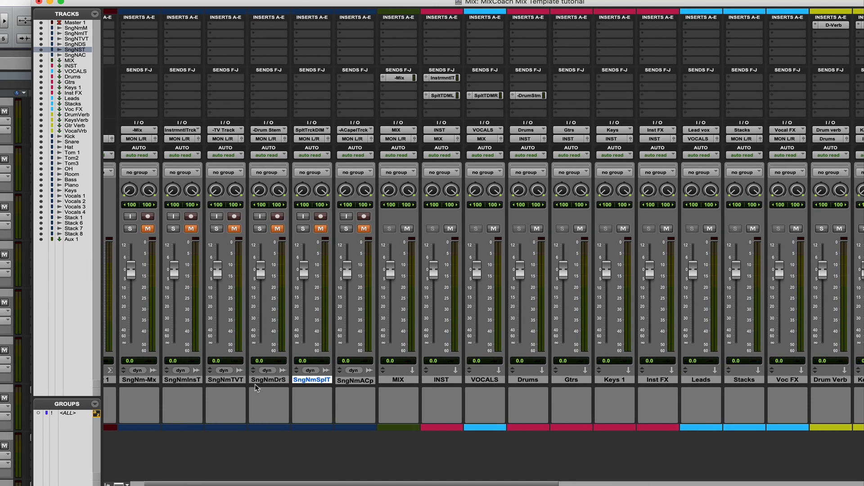
{"action": "left_click_drag", "start_coordinate": [407, 4], "coordinate": [260, 3]}
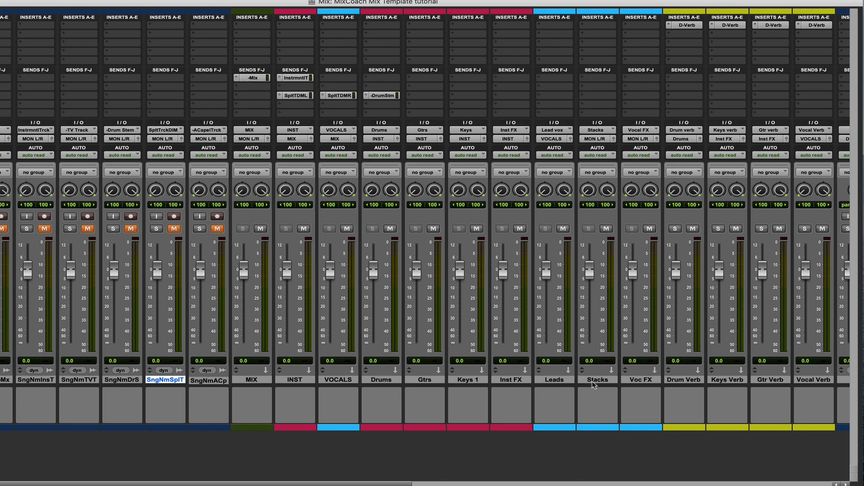
{"action": "left_click", "coordinate": [558, 380]}
{"action": "left_click", "coordinate": [593, 380]}
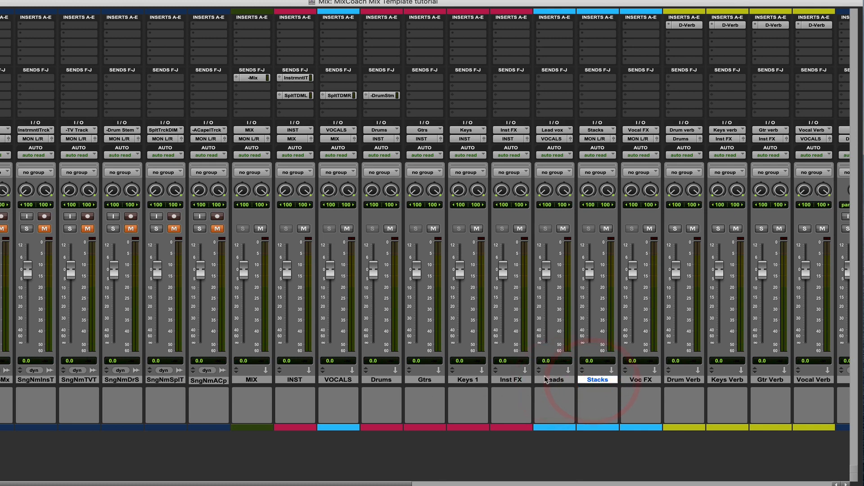
{"action": "left_click", "coordinate": [584, 88]}
{"action": "mouse_move", "coordinate": [677, 99]}
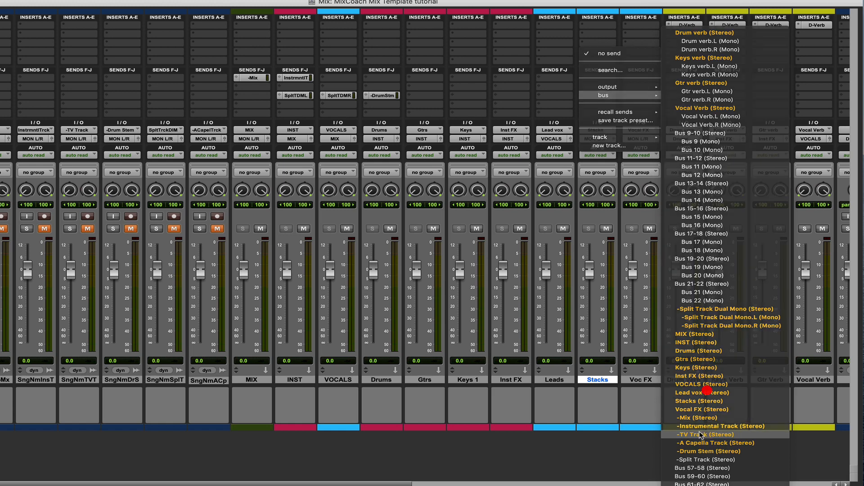
{"action": "left_click", "coordinate": [700, 435]}
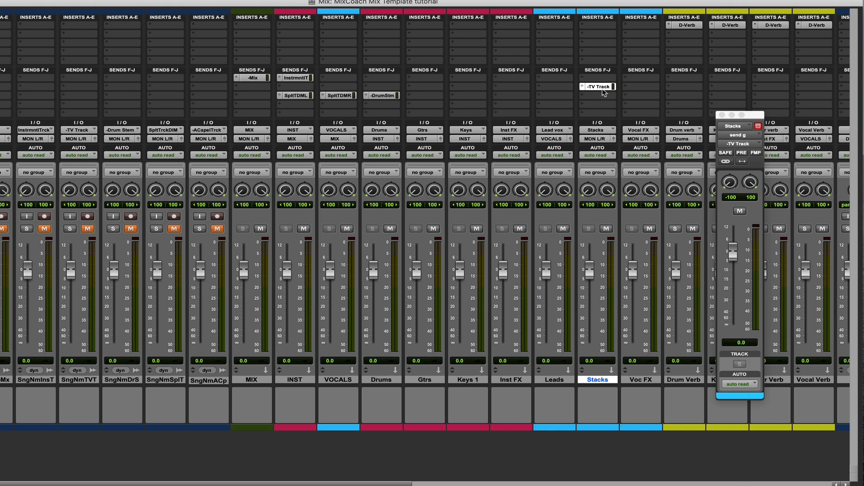
Move the Stacks -TV Track send to the fourth F-J slot and copy it to the same slot on INST
{"action": "left_click_drag", "start_coordinate": [600, 88], "coordinate": [599, 107]}
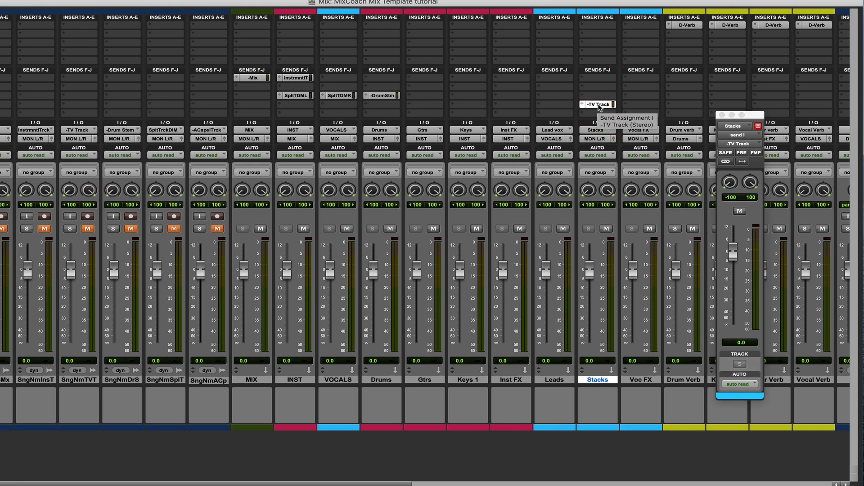
{"action": "left_click_drag", "start_coordinate": [599, 107], "coordinate": [300, 108]}
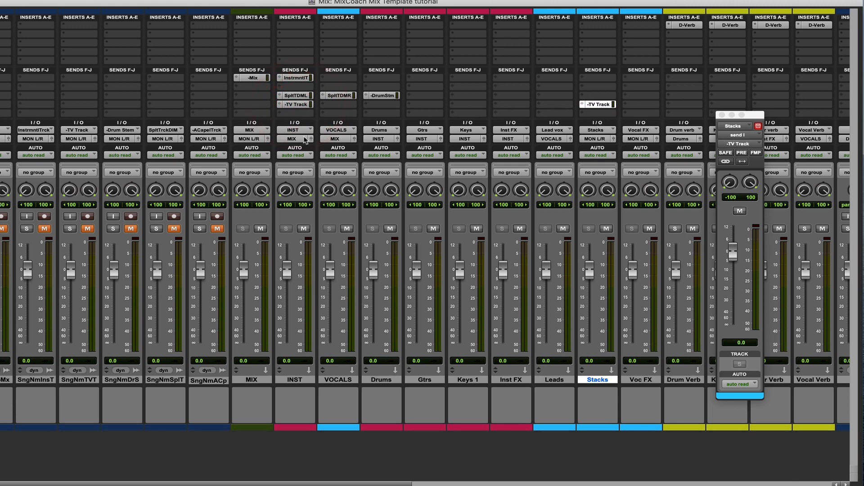
{"action": "left_click", "coordinate": [298, 105]}
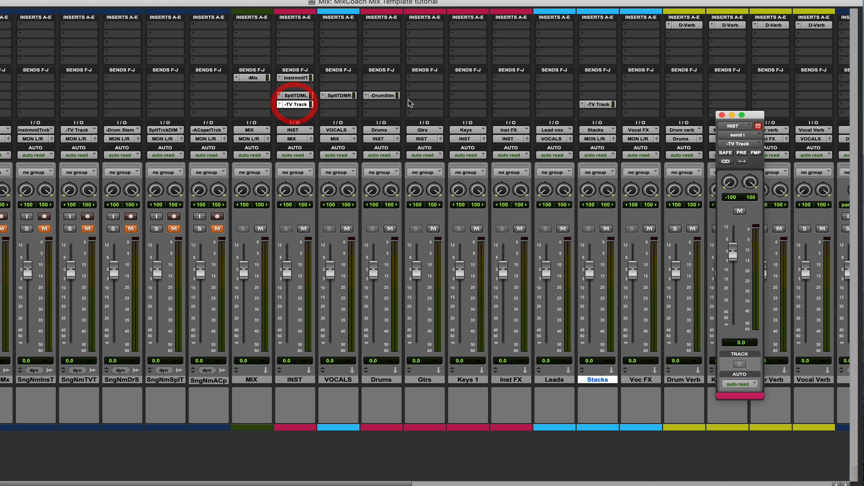
Set the level of the Stacks submaster's -TV Track send to +3.0 dB
{"action": "left_click", "coordinate": [602, 105]}
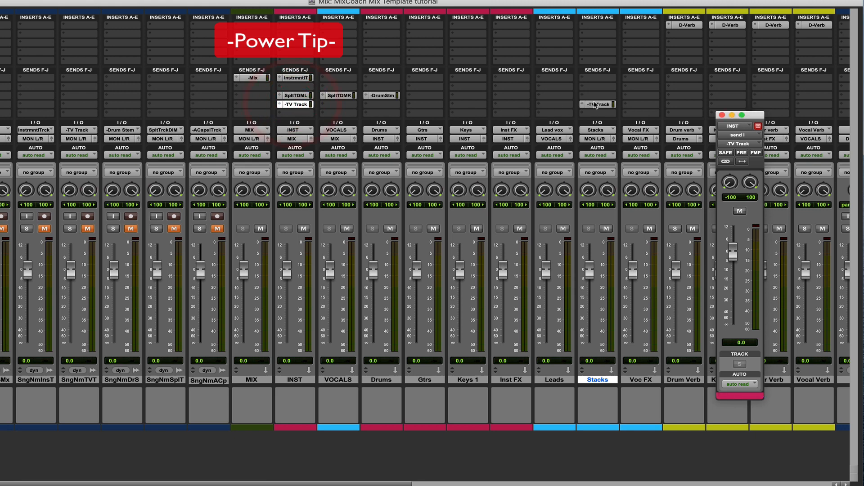
{"action": "left_click_drag", "start_coordinate": [733, 253], "coordinate": [733, 245]}
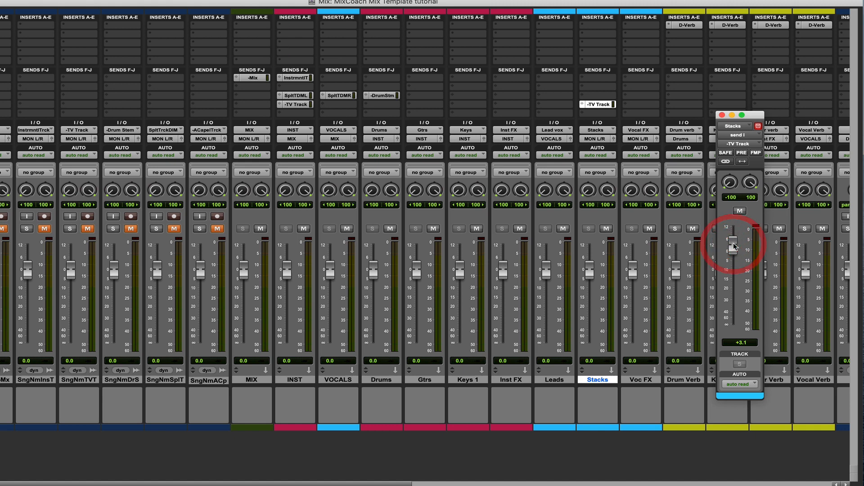
{"action": "left_click", "coordinate": [740, 344]}
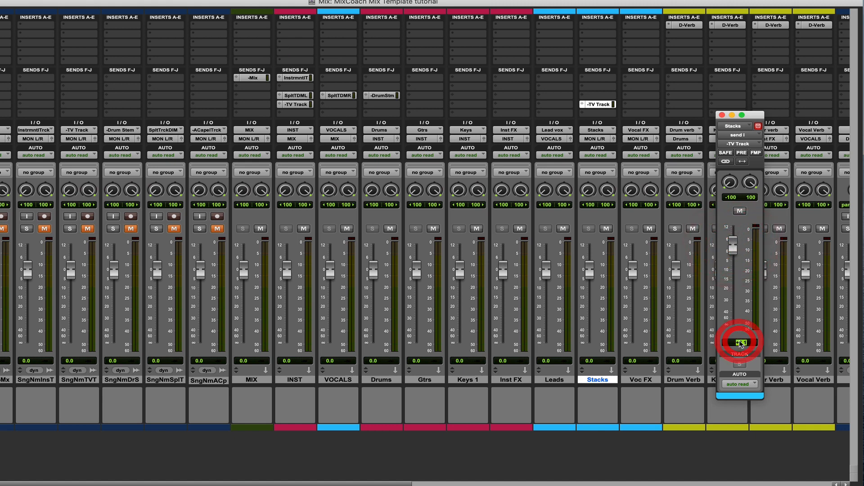
{"action": "type", "text": "3"}
{"action": "key", "text": "Return"}
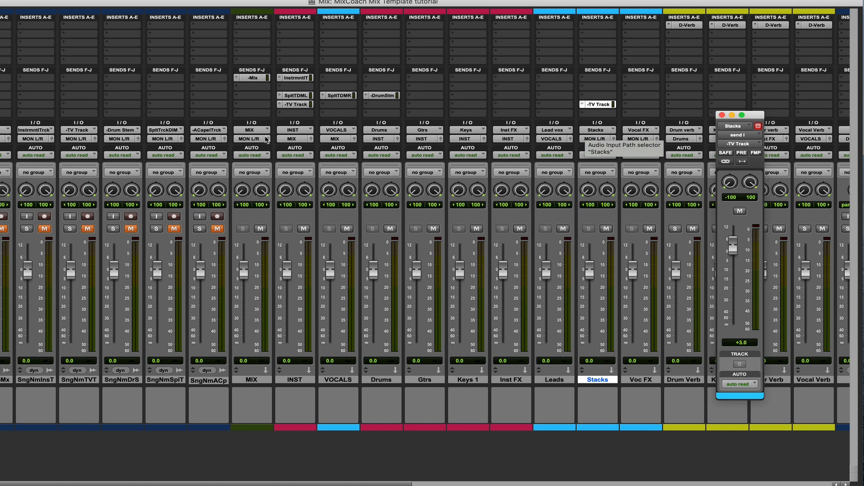
Widen the track list to show full track names and go through the SongName print tracks up to SongName-A Capella
{"action": "scroll", "coordinate": [243, 131], "scroll_direction": "left", "scroll_amount": 2}
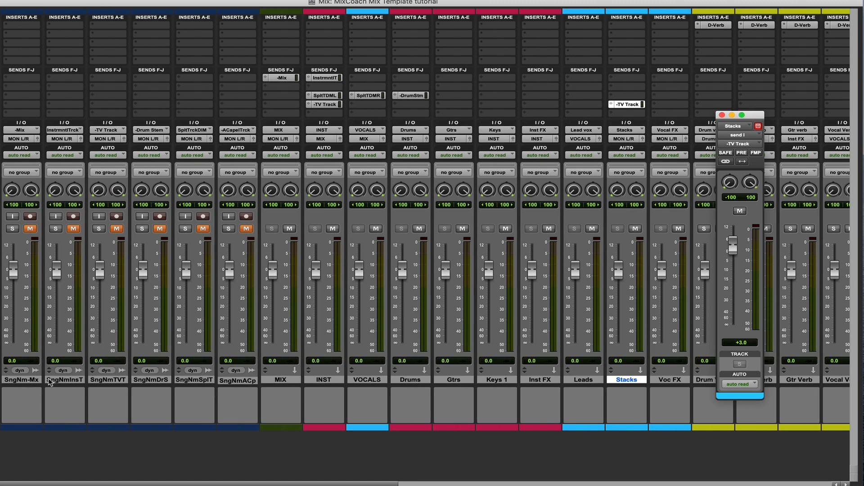
{"action": "left_click", "coordinate": [26, 381]}
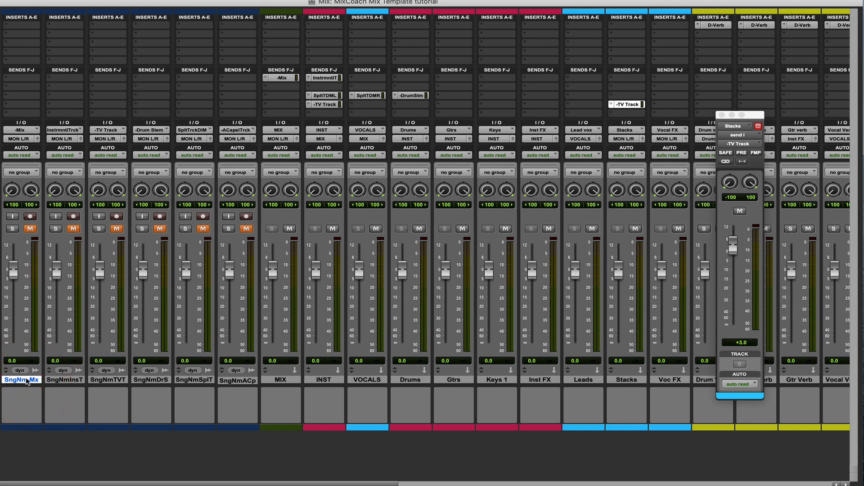
{"action": "left_click", "coordinate": [61, 381]}
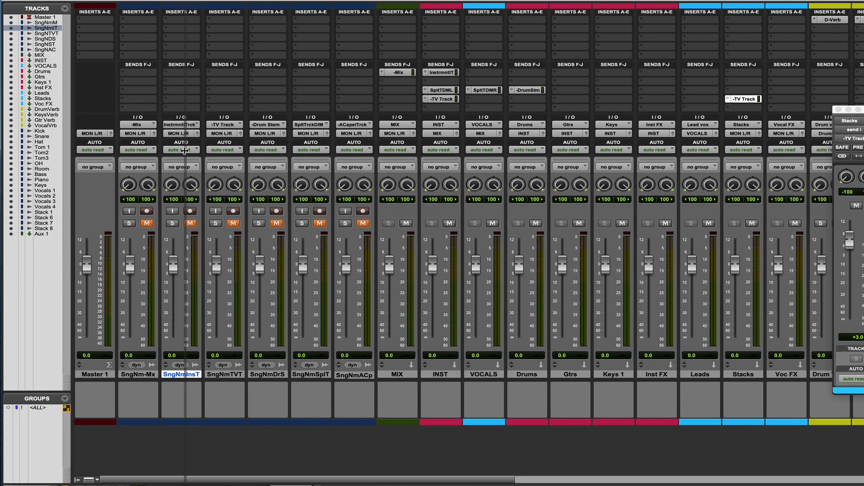
{"action": "left_click_drag", "start_coordinate": [74, 150], "coordinate": [185, 151]}
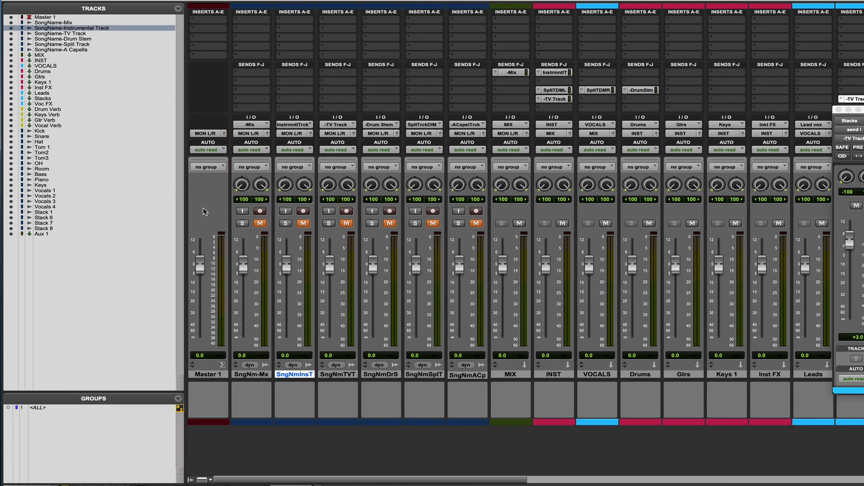
{"action": "left_click", "coordinate": [77, 34]}
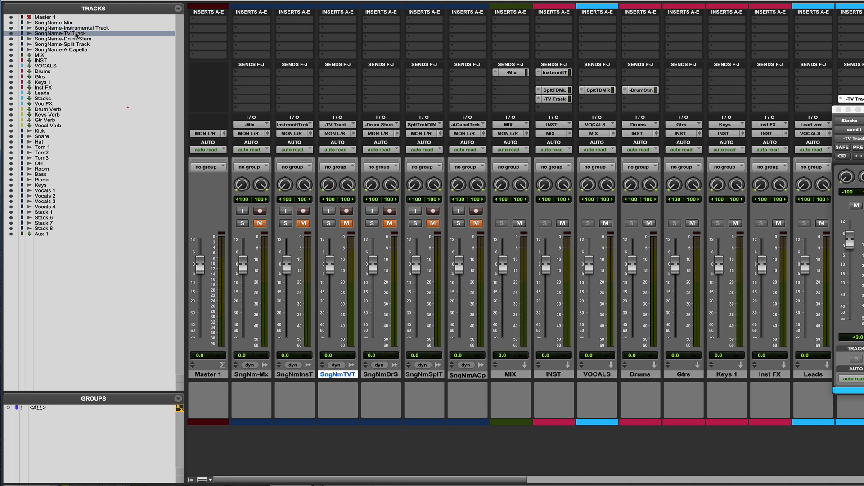
{"action": "left_click", "coordinate": [83, 39]}
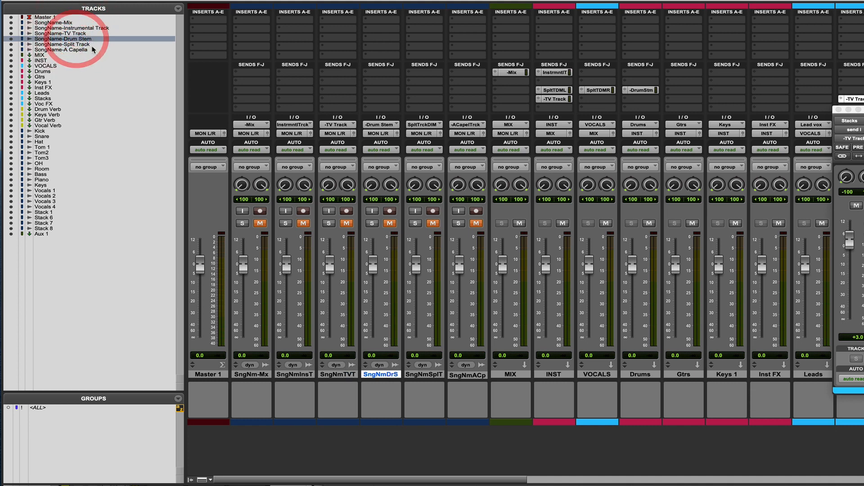
{"action": "left_click", "coordinate": [86, 45]}
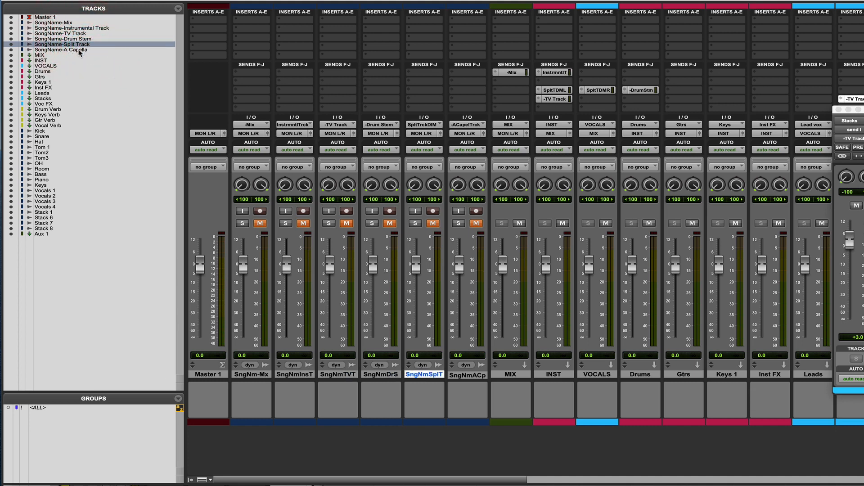
{"action": "left_click", "coordinate": [79, 51]}
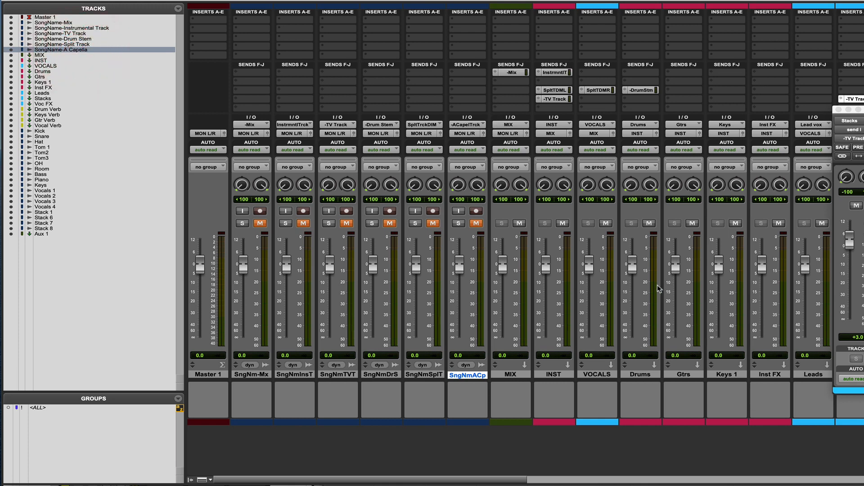
Add a send from the VOCALS submaster's fifth F-J slot to the -A Capella Track (Stereo) bus
{"action": "left_click", "coordinate": [583, 109]}
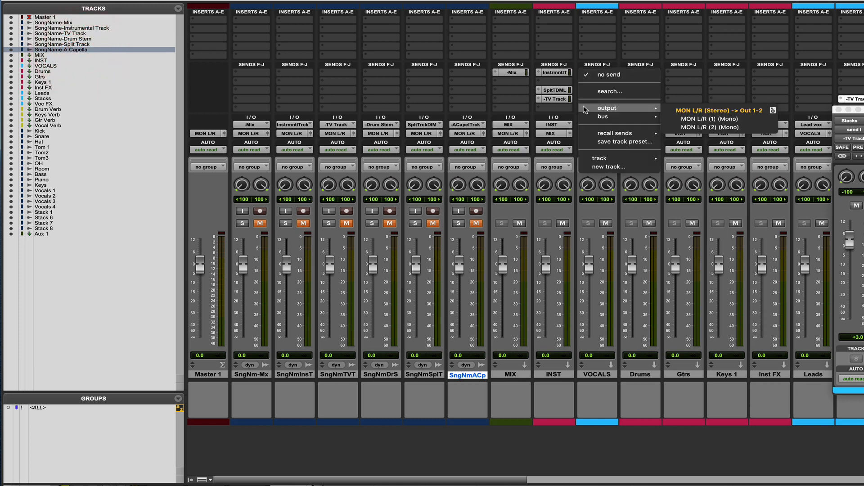
{"action": "mouse_move", "coordinate": [585, 118]}
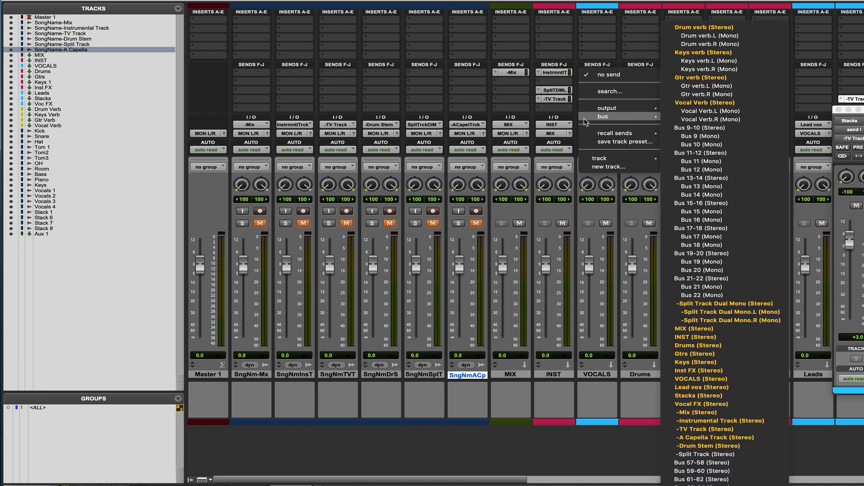
{"action": "left_click", "coordinate": [703, 437]}
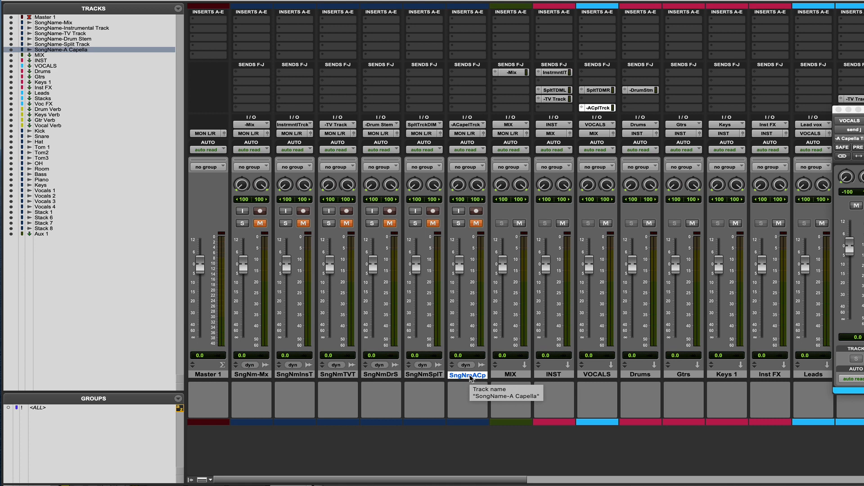
Record-arm all six SongName print tracks, from SongName-Mix through SongName-A Capella
{"action": "left_click", "coordinate": [260, 210]}
{"action": "left_click", "coordinate": [303, 210]}
{"action": "left_click", "coordinate": [346, 211]}
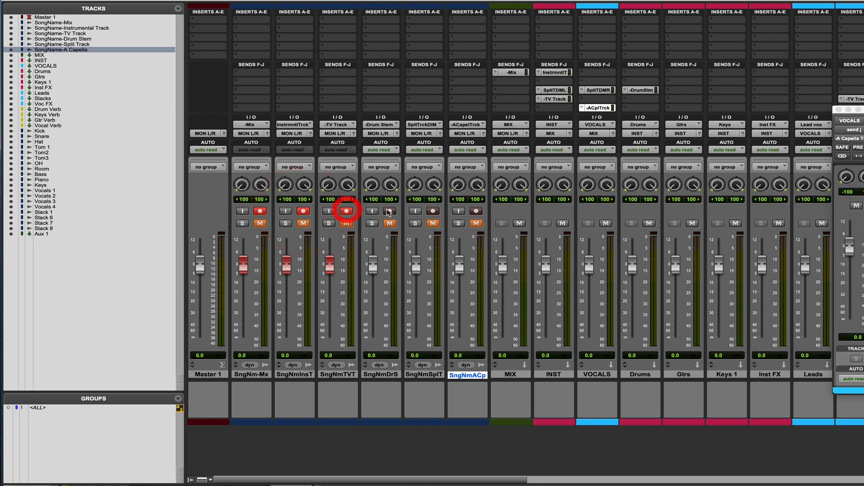
{"action": "left_click", "coordinate": [390, 210]}
{"action": "left_click", "coordinate": [432, 211]}
{"action": "left_click", "coordinate": [476, 211]}
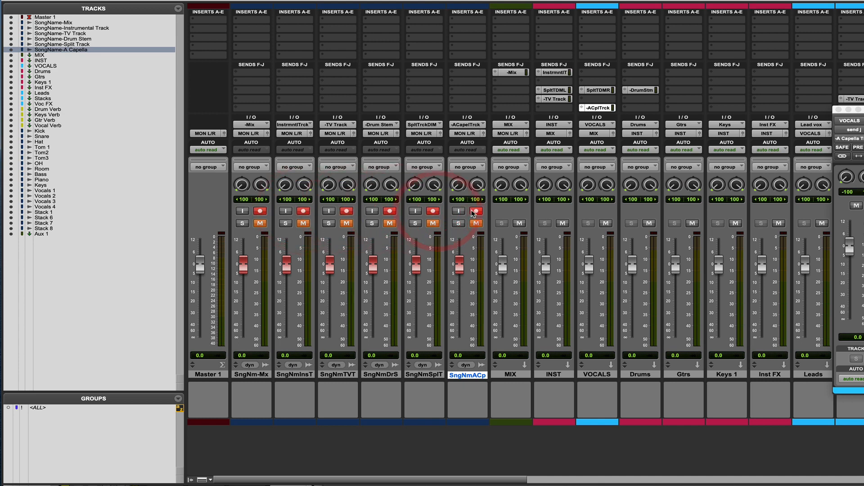
Disarm recording on all six SongName print tracks
{"action": "left_click", "coordinate": [475, 211]}
{"action": "left_click", "coordinate": [433, 211]}
{"action": "left_click", "coordinate": [389, 211]}
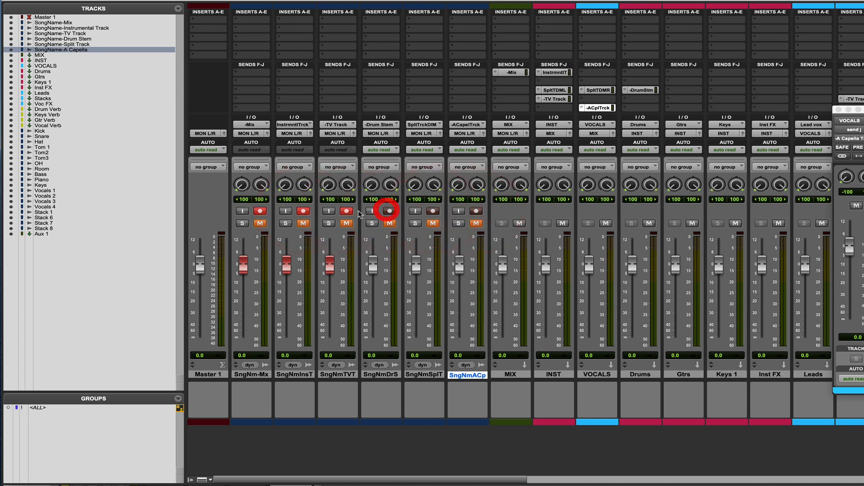
{"action": "left_click", "coordinate": [347, 211]}
{"action": "left_click", "coordinate": [303, 211]}
{"action": "left_click", "coordinate": [261, 210]}
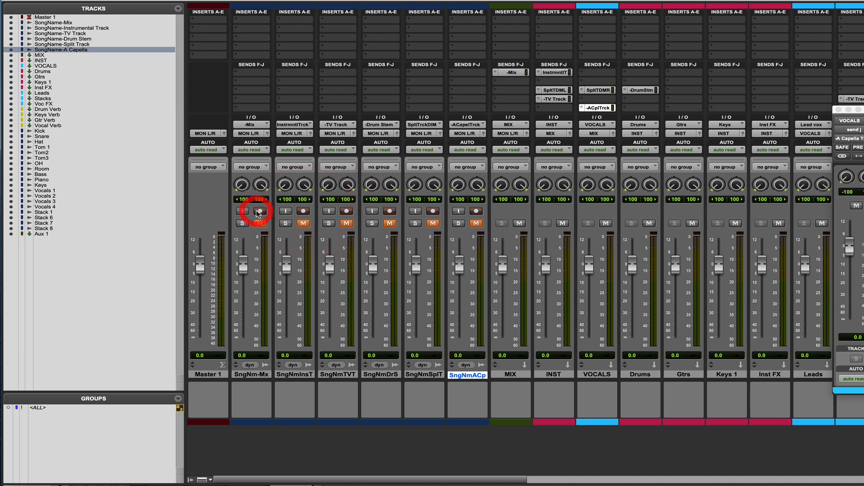
Open the Bounce settings and choose the -Instrumental Track (Stereo) bus as the bounce source
{"action": "key", "text": "alt+super+b"}
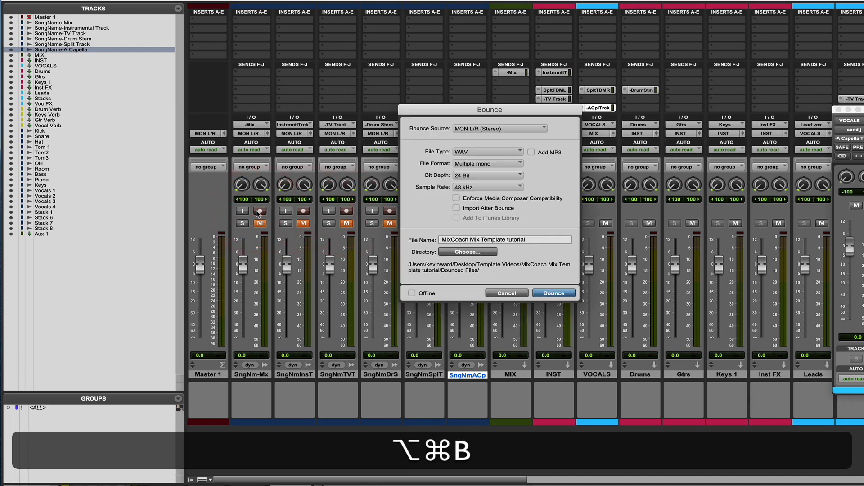
{"action": "left_click", "coordinate": [472, 129]}
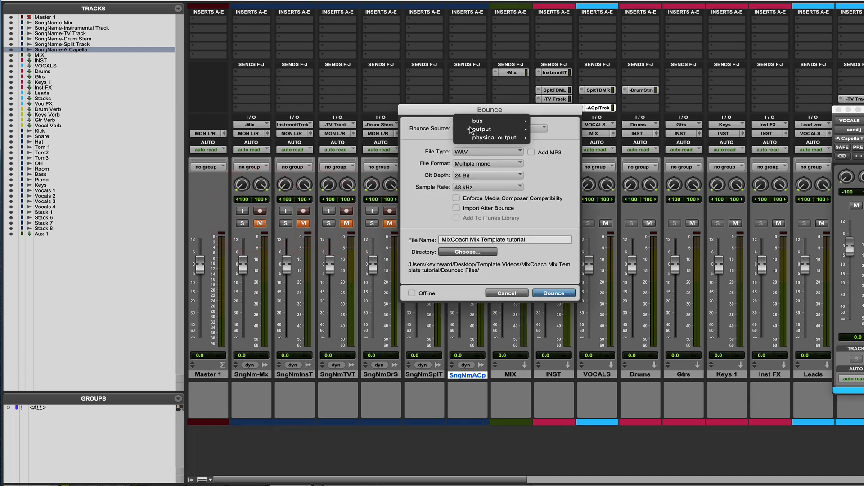
{"action": "mouse_move", "coordinate": [473, 130]}
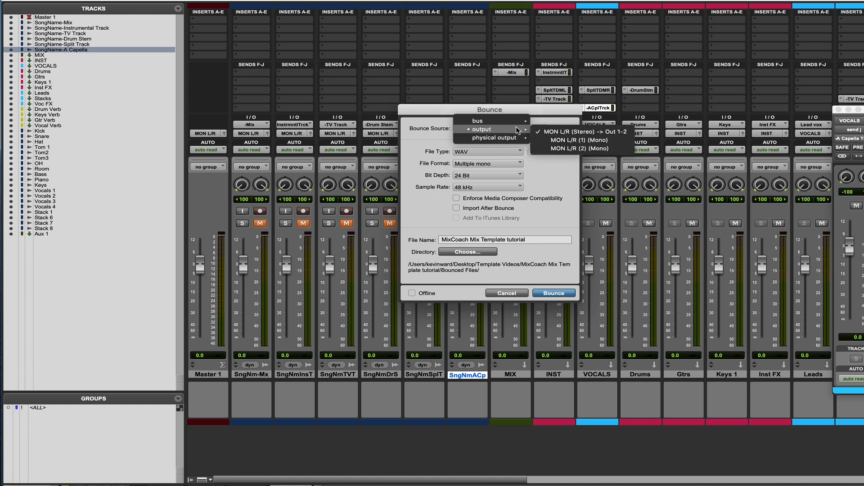
{"action": "mouse_move", "coordinate": [499, 119]}
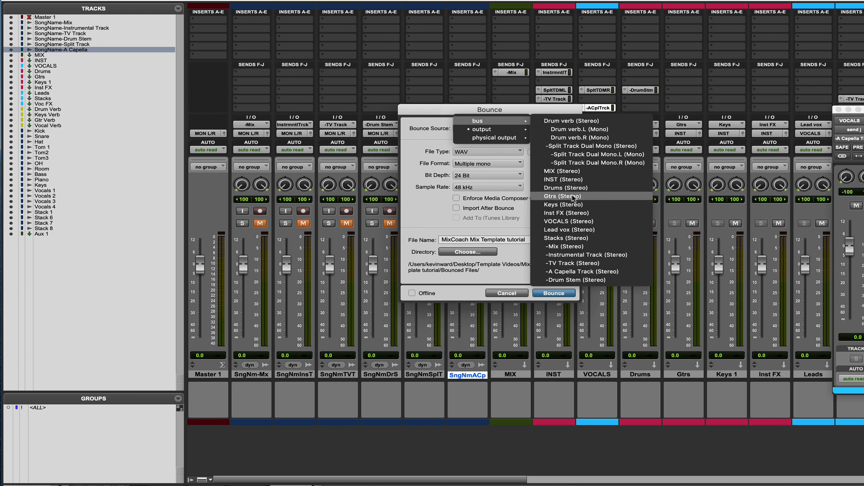
{"action": "left_click", "coordinate": [563, 258]}
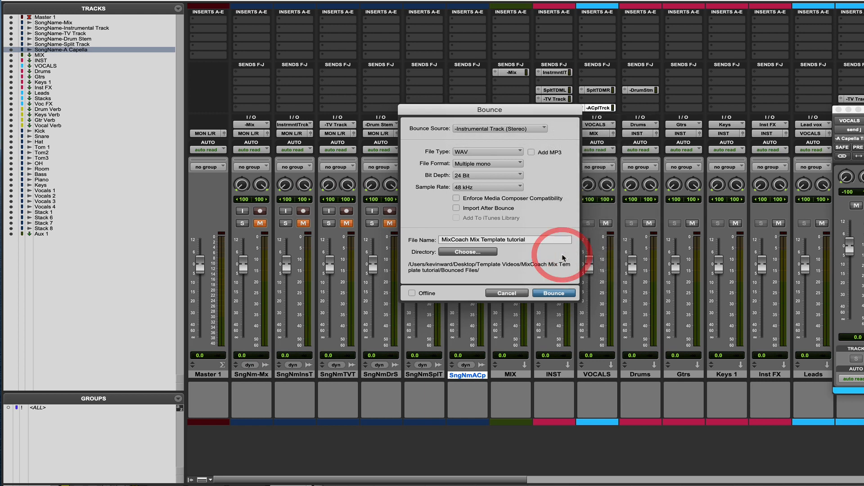
Try the offline option and a file format choice in the Bounce settings, and dismiss them without bouncing
{"action": "left_click", "coordinate": [412, 293]}
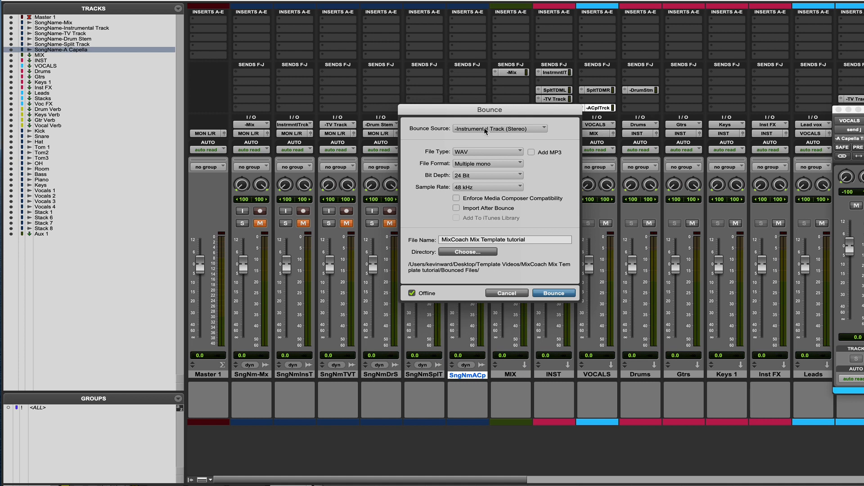
{"action": "left_click", "coordinate": [478, 163]}
{"action": "left_click", "coordinate": [478, 169]}
{"action": "left_click", "coordinate": [516, 293]}
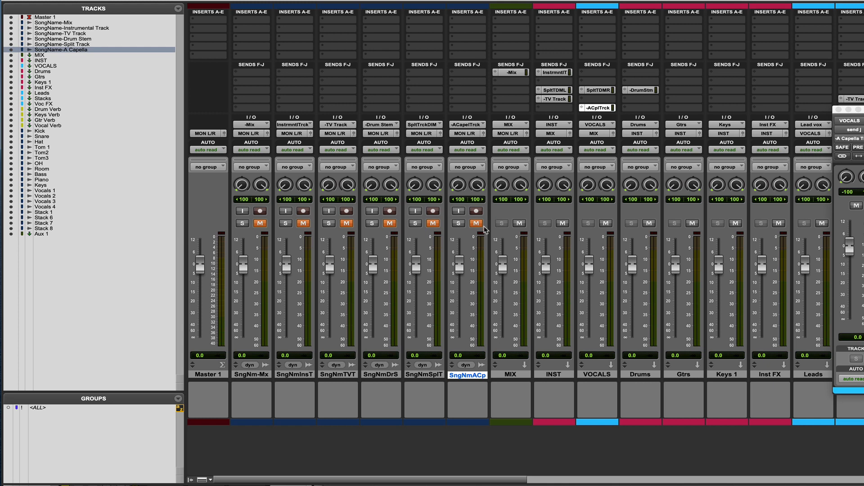
Select all six print tracks from SongName-Mix through SongName-A Capella, and close the floating VOCALS send window
{"action": "left_click", "coordinate": [257, 375]}
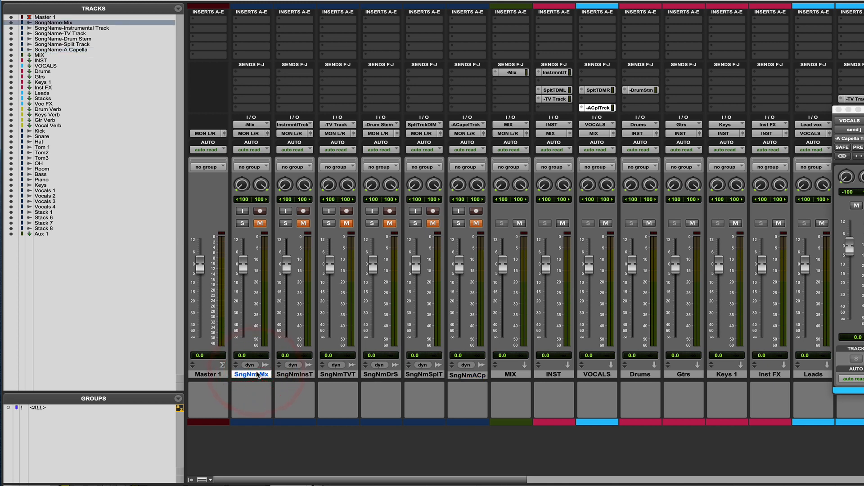
{"action": "left_click", "coordinate": [295, 374], "text": "shift"}
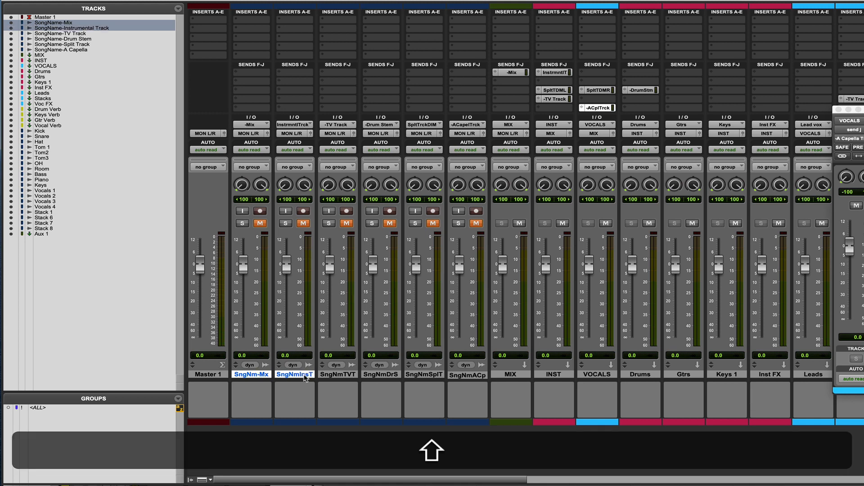
{"action": "left_click", "coordinate": [337, 375], "text": "shift"}
{"action": "left_click", "coordinate": [378, 375], "text": "shift"}
{"action": "left_click", "coordinate": [423, 374], "text": "shift"}
{"action": "left_click", "coordinate": [461, 376], "text": "shift"}
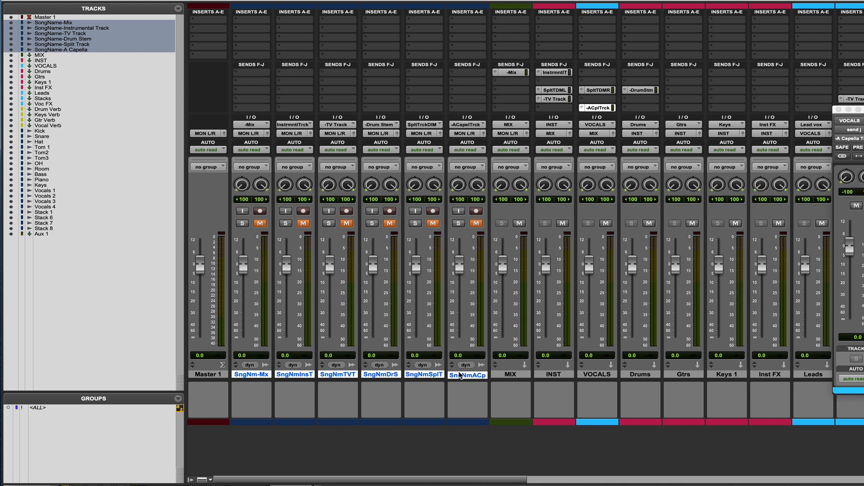
{"action": "left_click", "coordinate": [838, 109]}
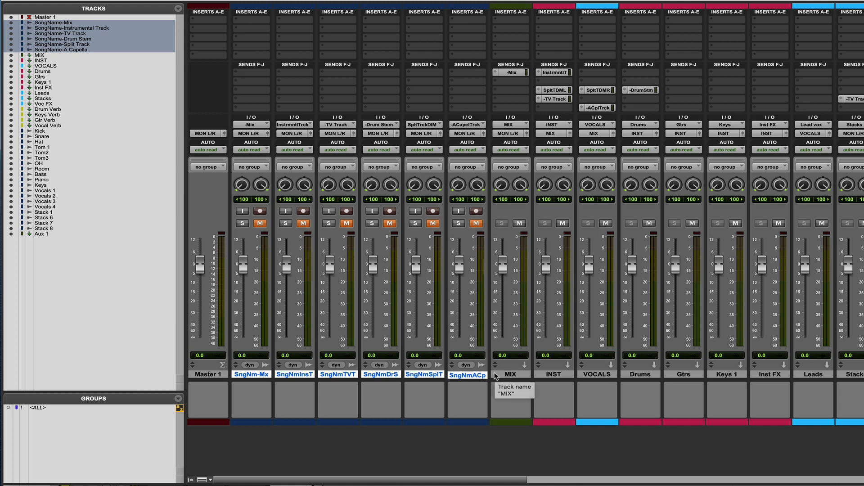
Select only the SongName-Instrumental Track and SongName-A Capella print tracks
{"action": "left_click", "coordinate": [63, 29]}
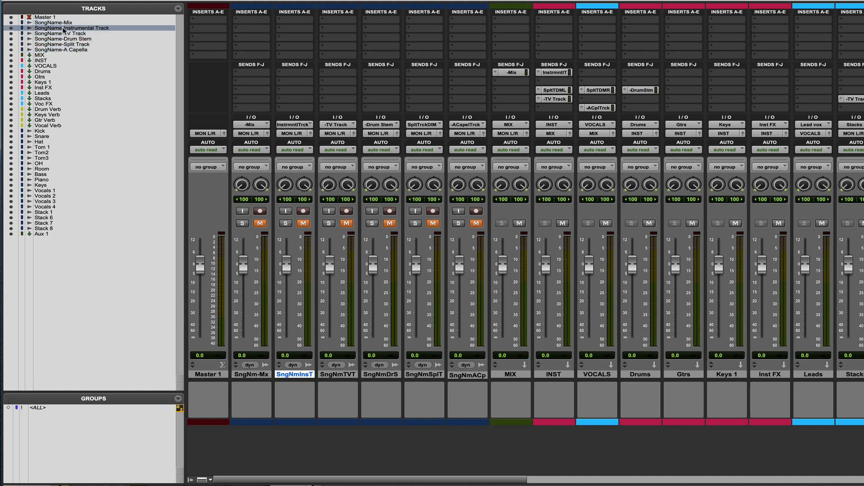
{"action": "left_click", "coordinate": [55, 49], "text": "super"}
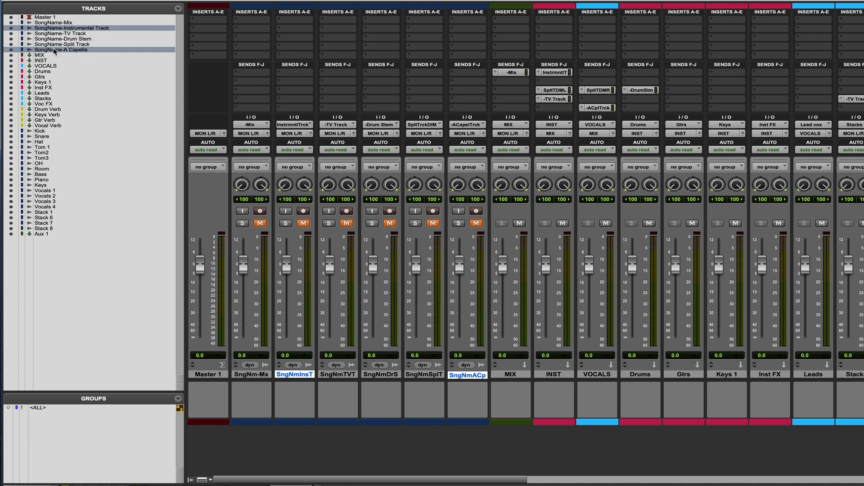
{"action": "scroll", "coordinate": [317, 106], "scroll_direction": "right", "scroll_amount": 4}
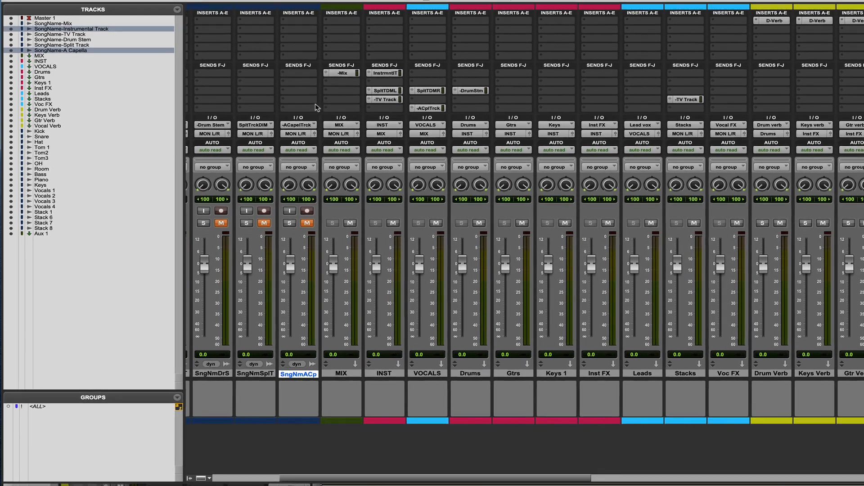